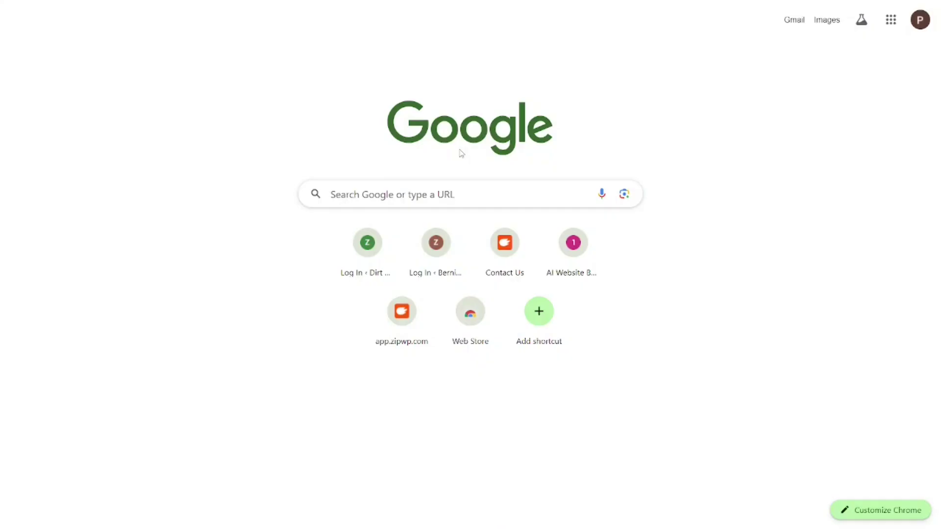
Step: Enter byet.host in the Google search box to load the byet.host homepage
click(355, 197)
text(byet.host)
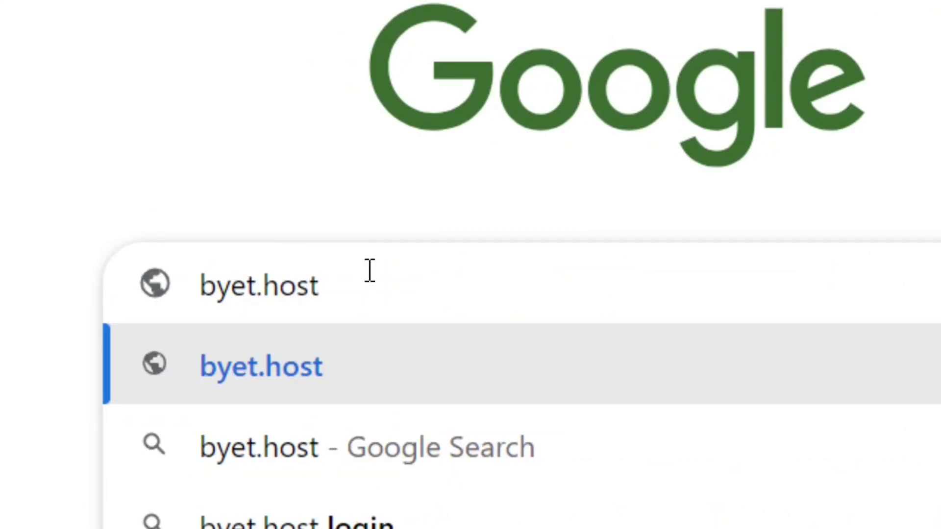
key(ctrl+a)
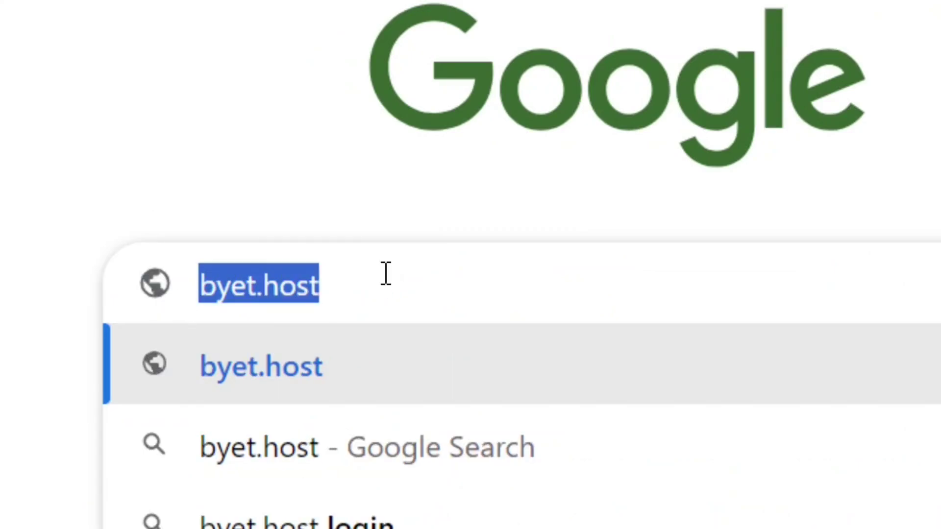
click(387, 273)
key(Return)
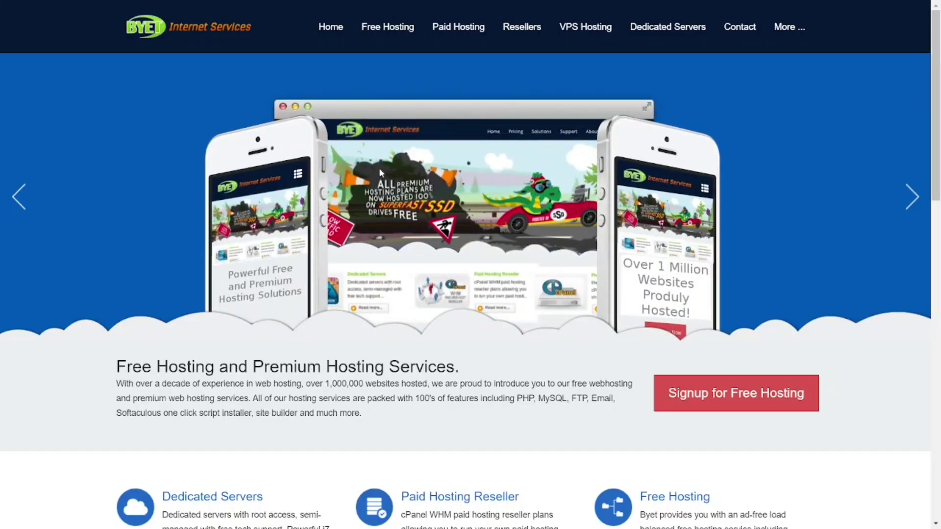
Step: Go through Free Hosting Plans to the Signup for Free Hosting form
mouse_move(387, 39)
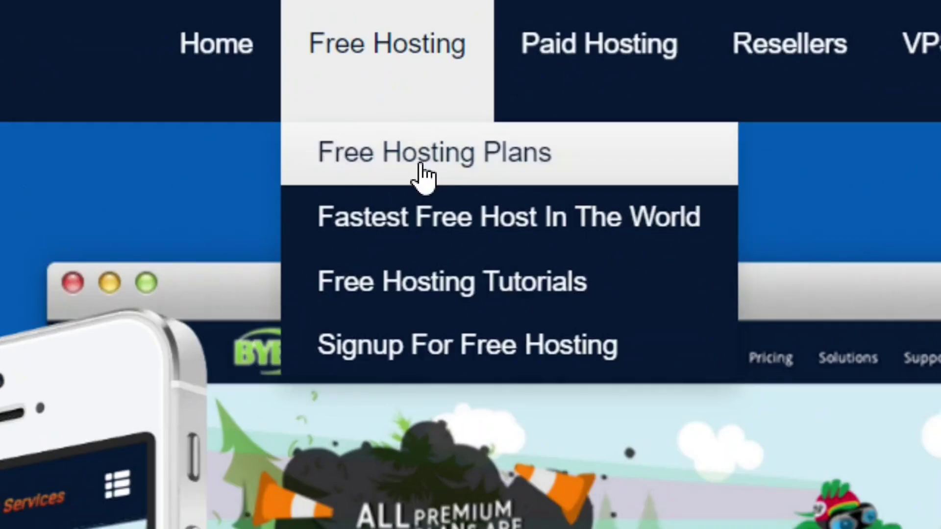
click(452, 173)
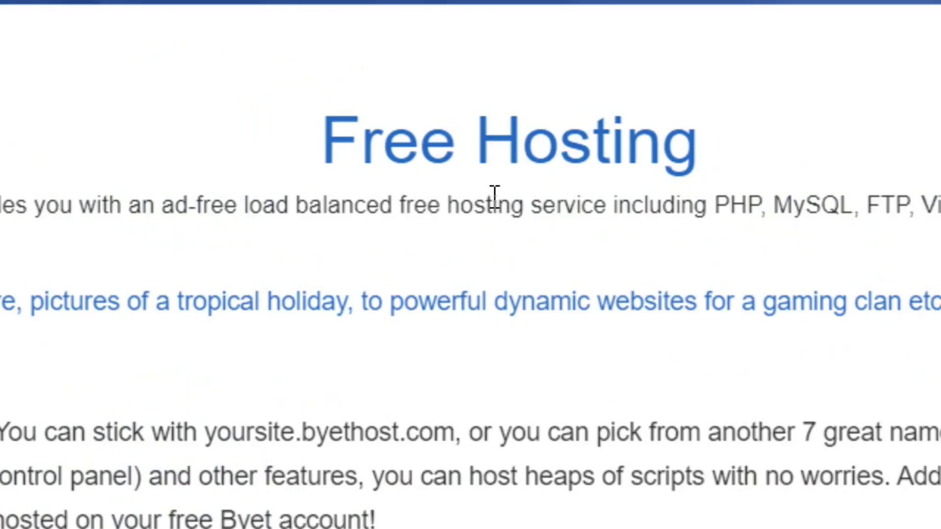
scroll(476, 275, down, 15)
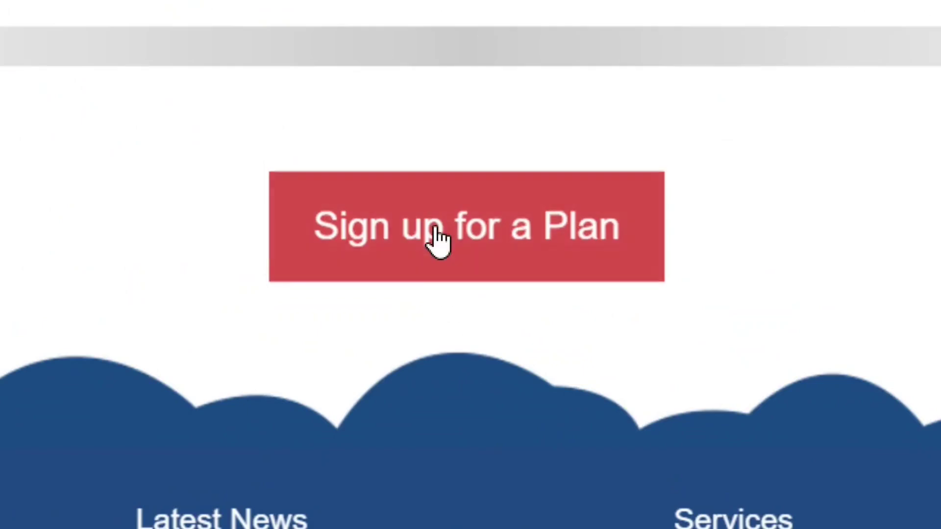
click(482, 255)
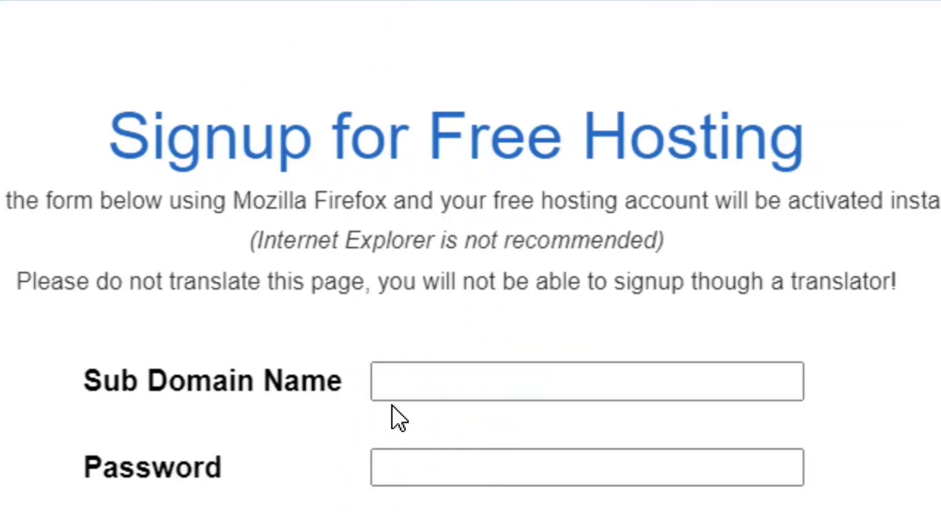
Step: Set the signup form's site category to Personal and site language to English
click(494, 387)
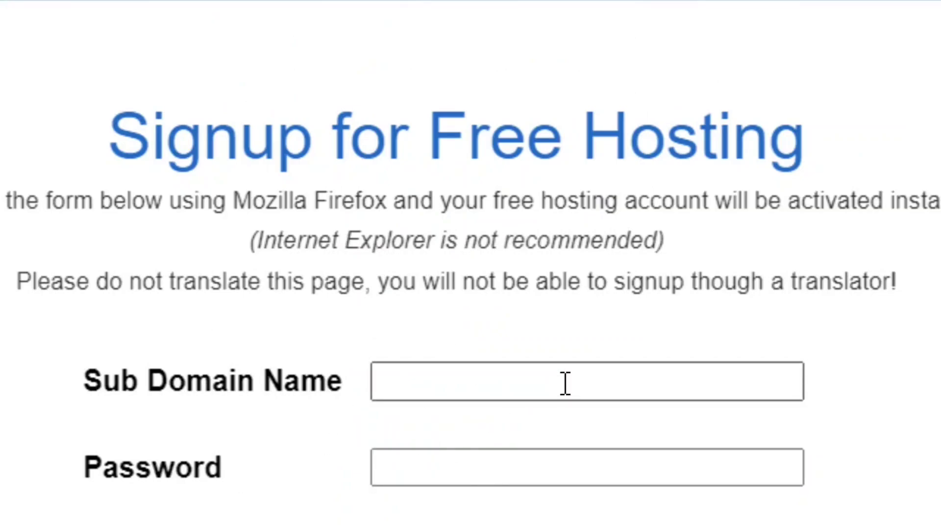
click(493, 462)
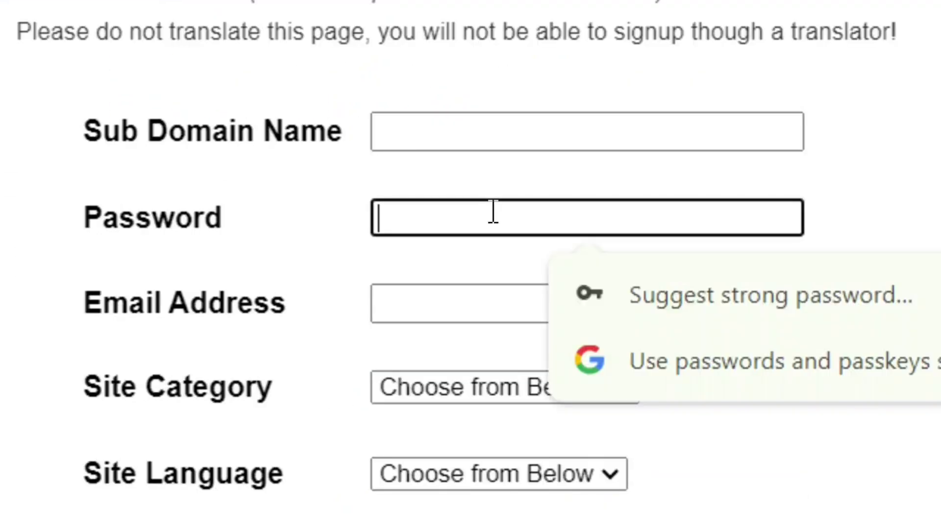
click(468, 310)
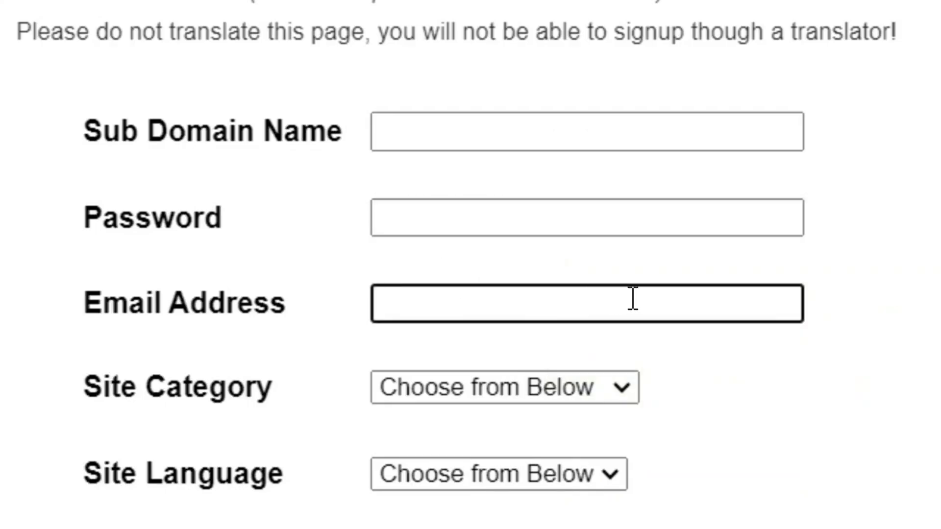
click(632, 393)
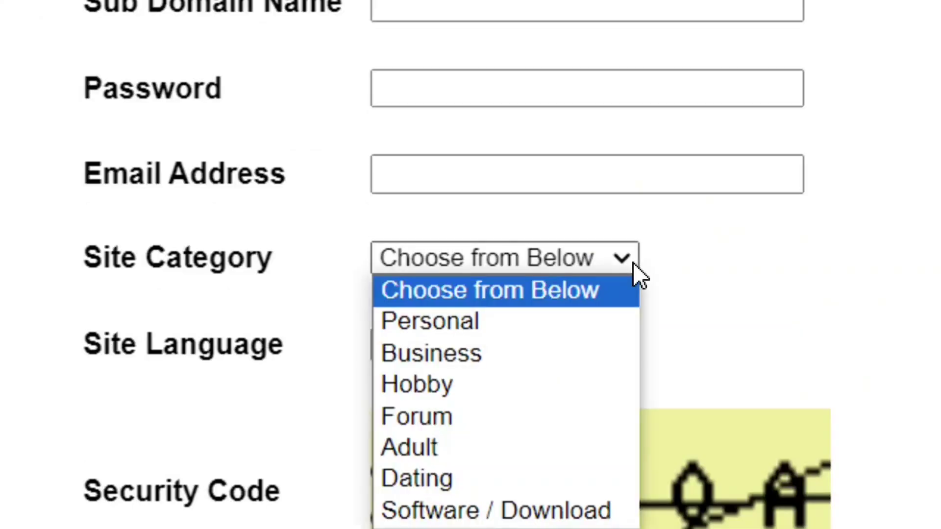
click(495, 319)
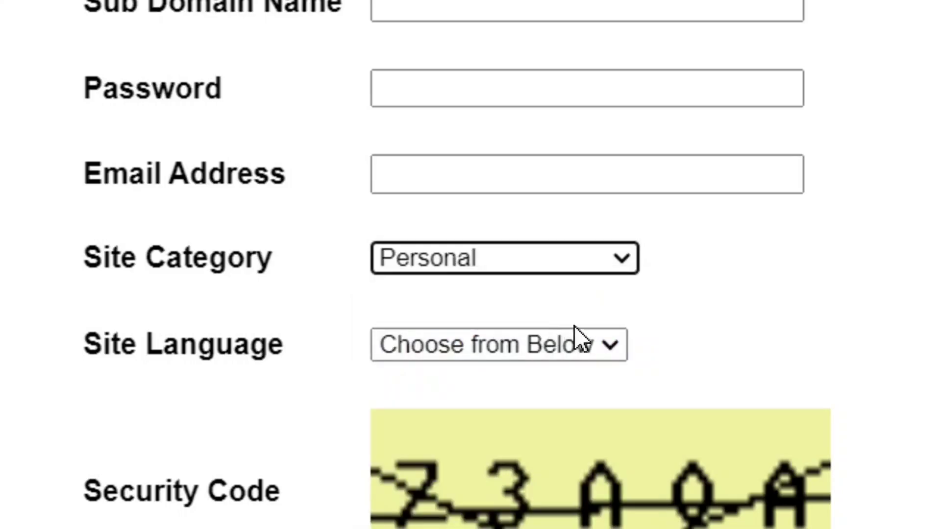
click(614, 343)
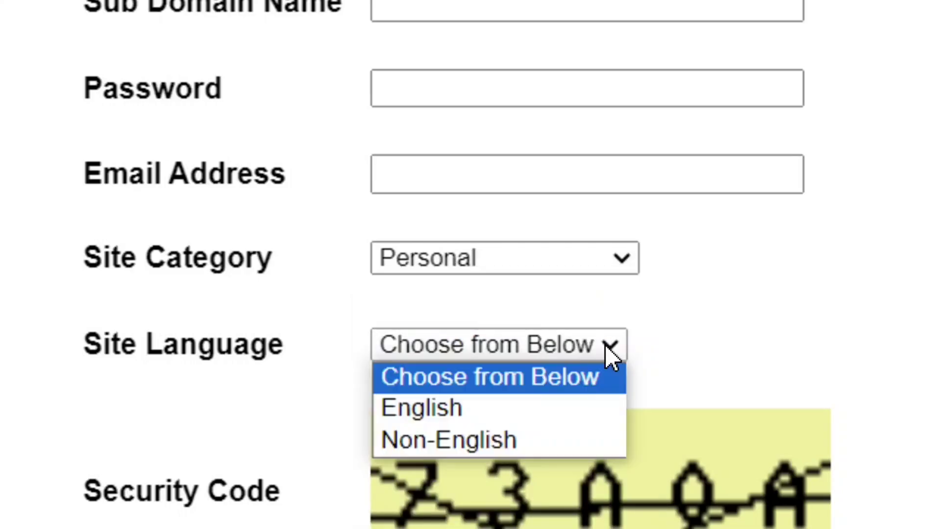
click(489, 408)
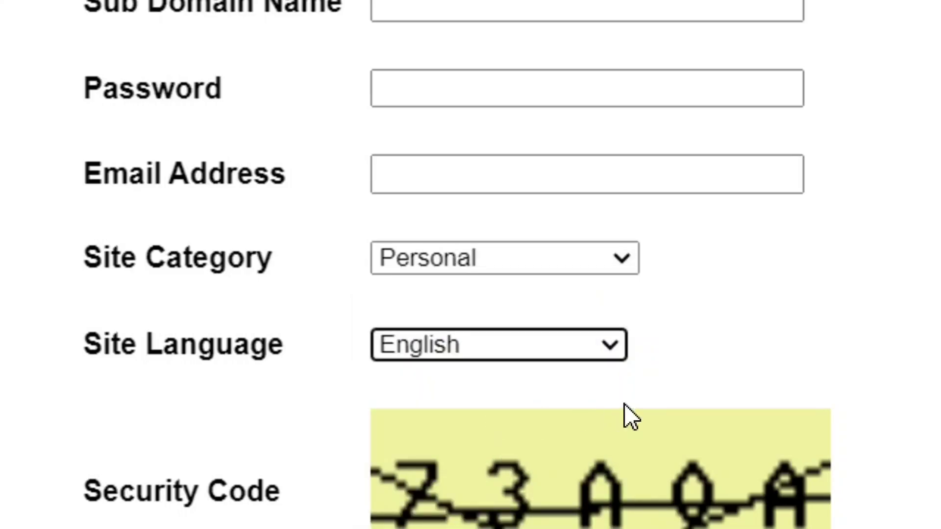
scroll(588, 294, down, 3)
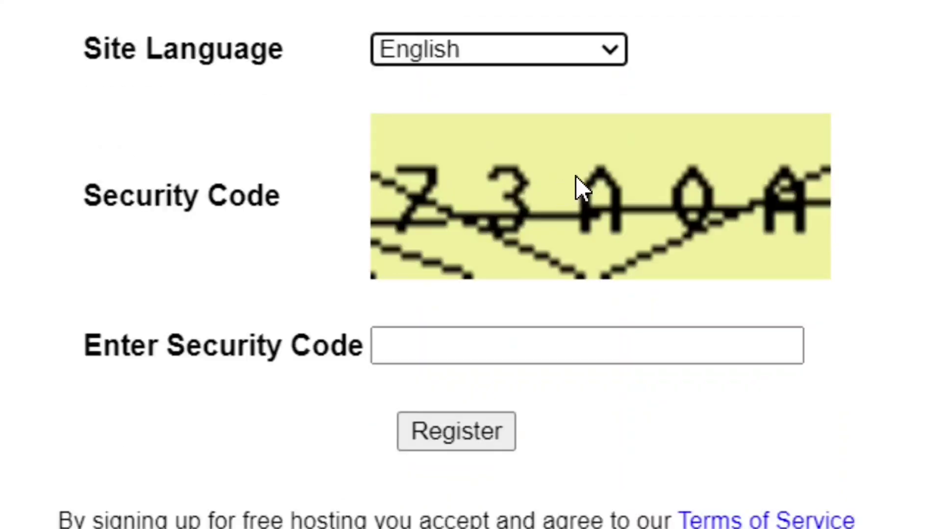
click(555, 351)
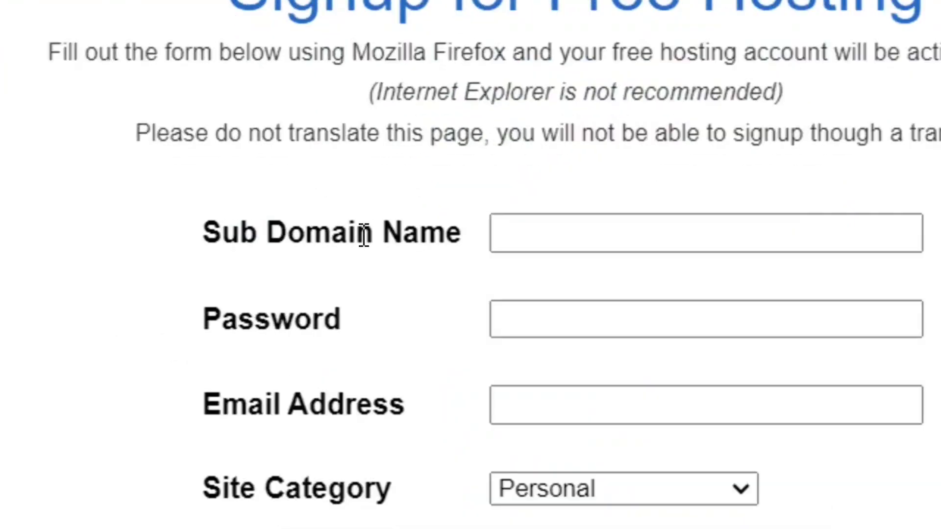
Step: Enter justformen as the Sub Domain Name
click(646, 229)
text(justformen)
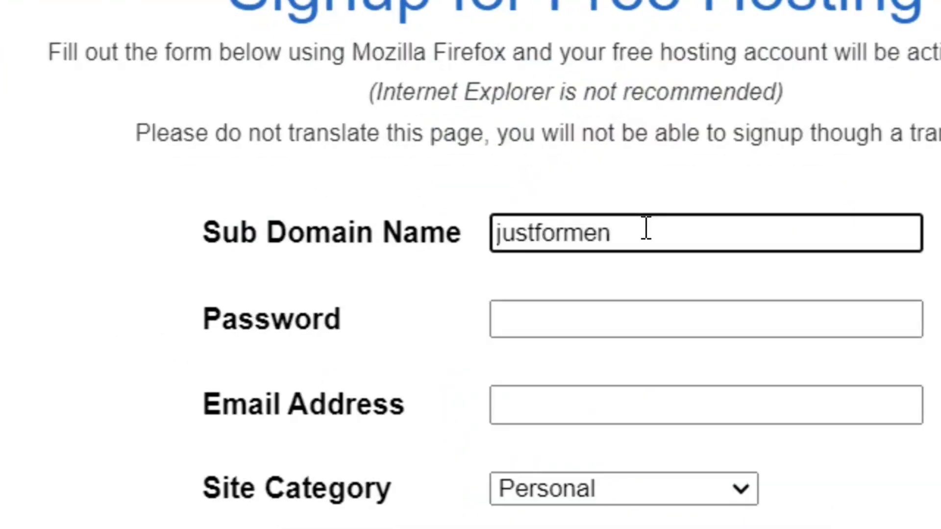
drag(624, 234, 494, 234)
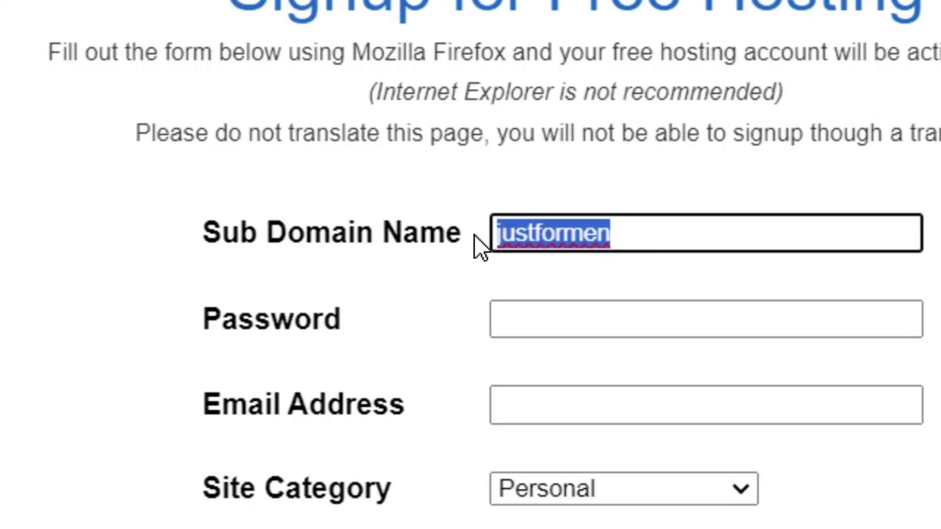
click(637, 239)
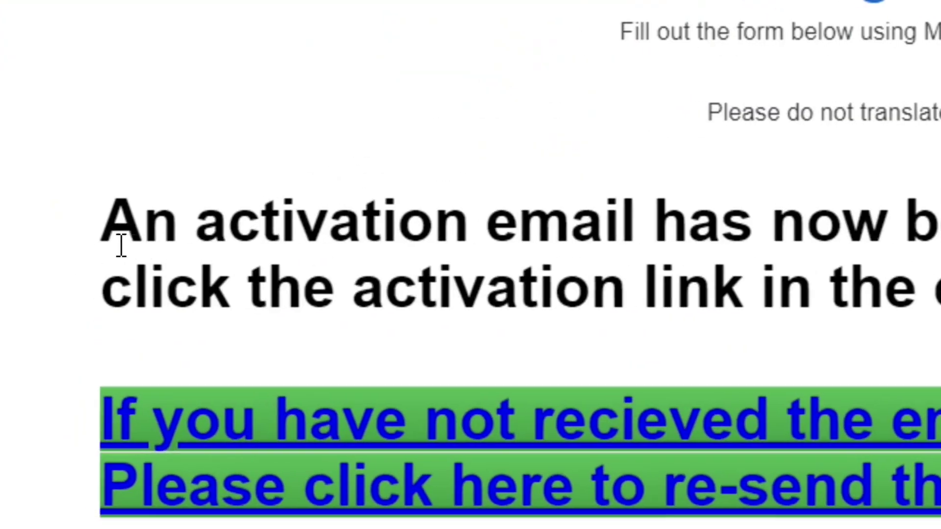
Step: Read the notice confirming the activation email was sent
drag(109, 218, 705, 204)
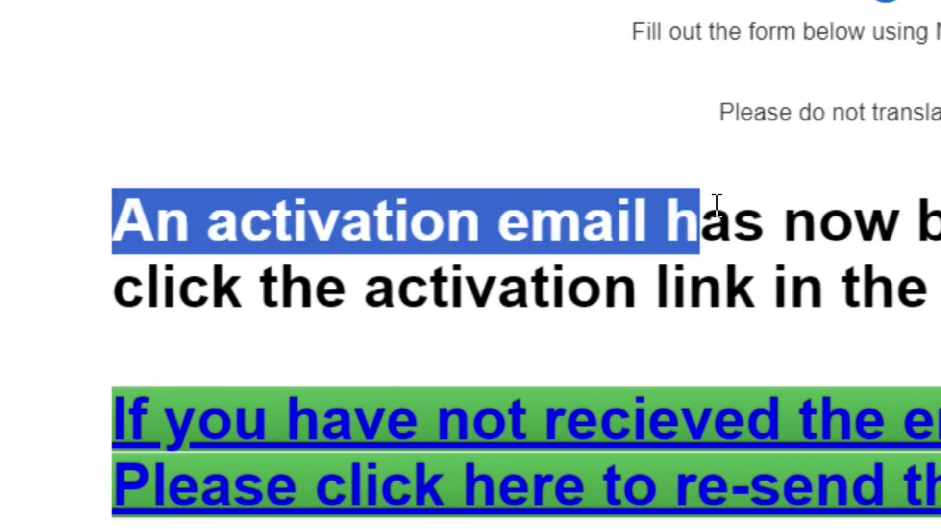
click(679, 222)
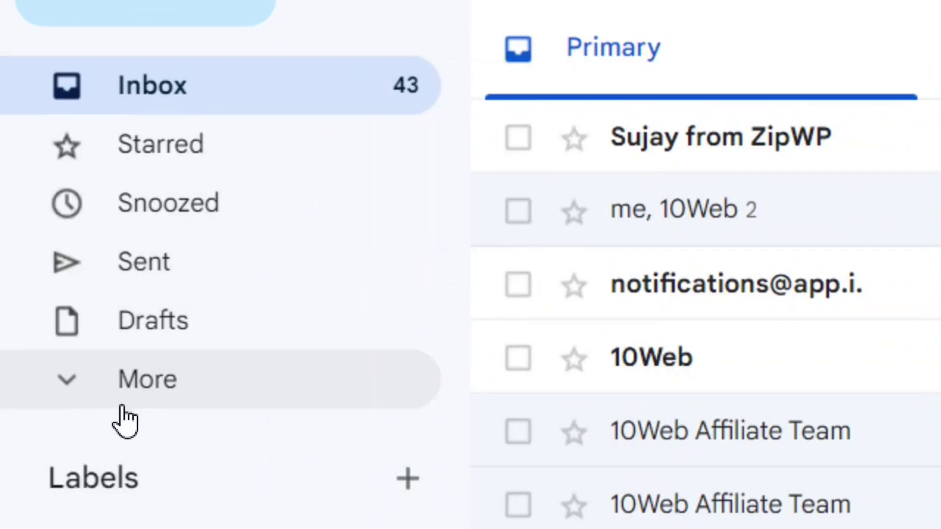
Step: Open the Hosting Activation email in Gmail's Spam folder and follow its activation link
click(107, 394)
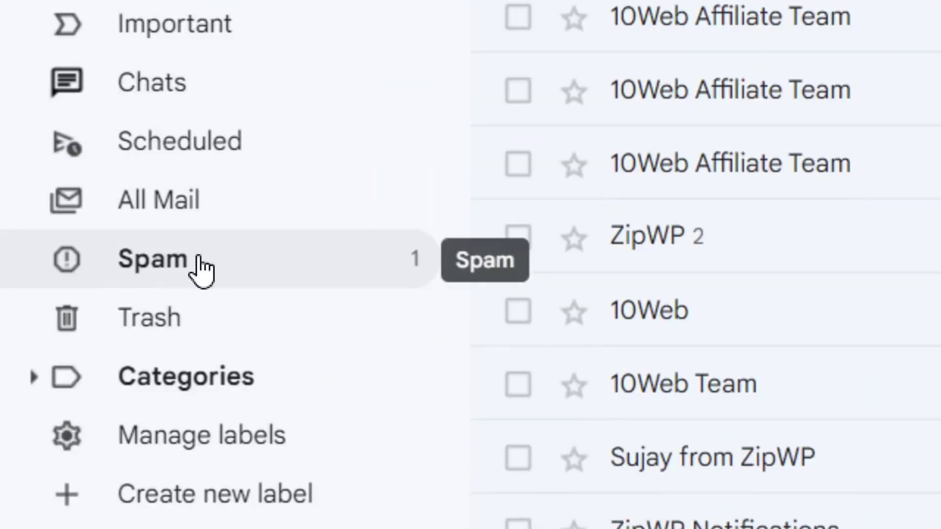
click(184, 277)
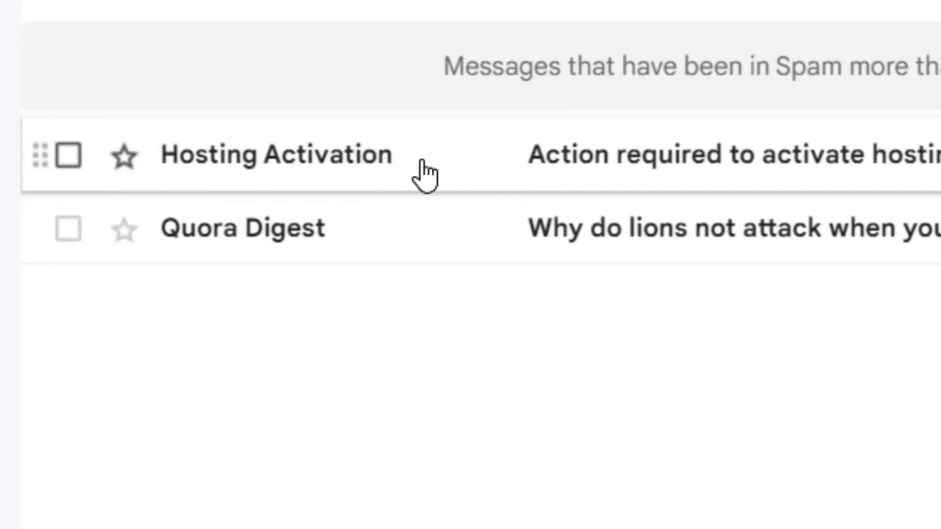
click(371, 166)
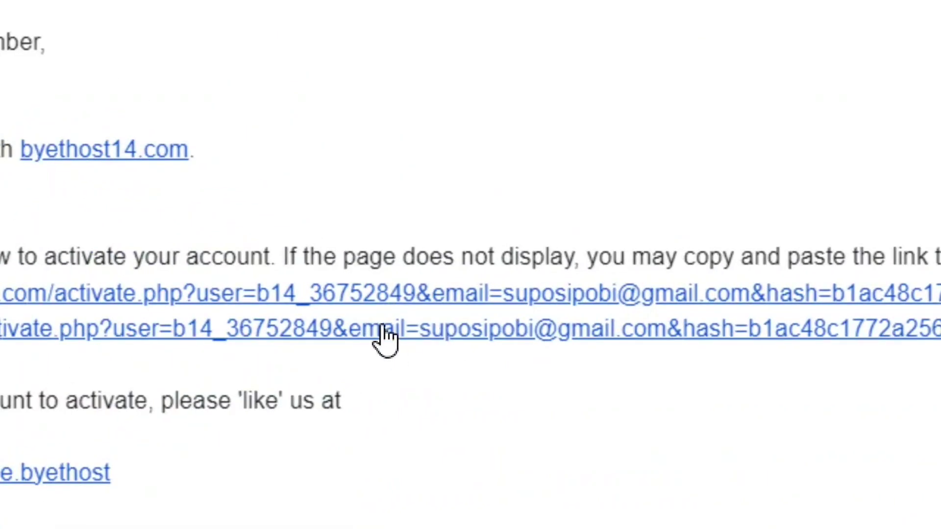
click(390, 327)
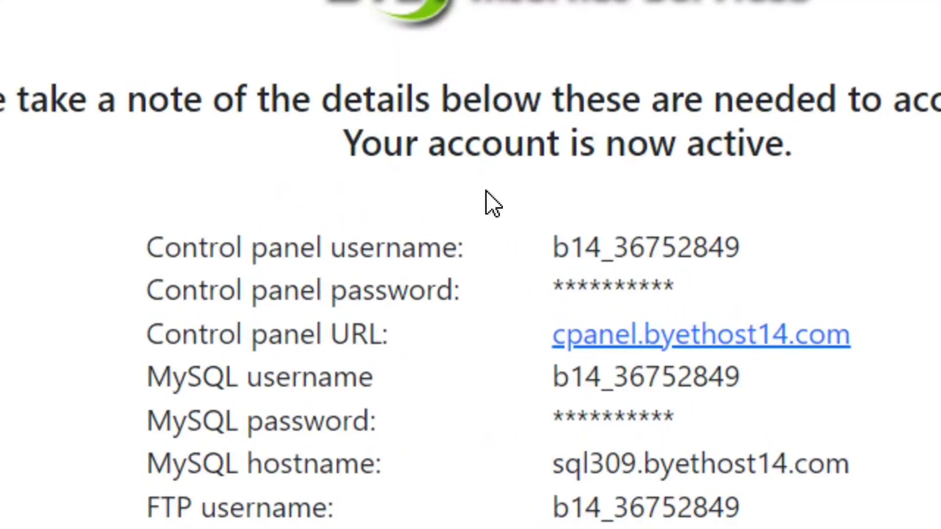
Step: Copy the control panel username from the account details
drag(146, 248, 455, 255)
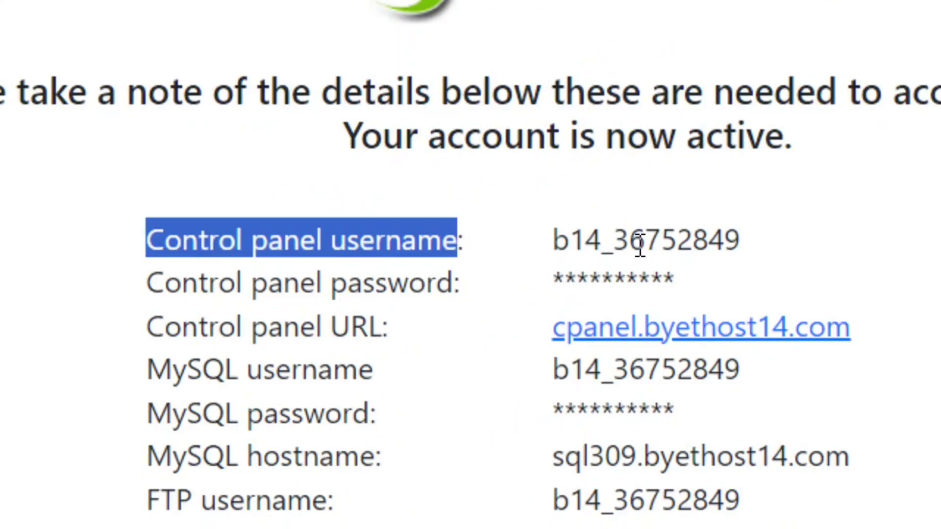
drag(552, 241, 745, 244)
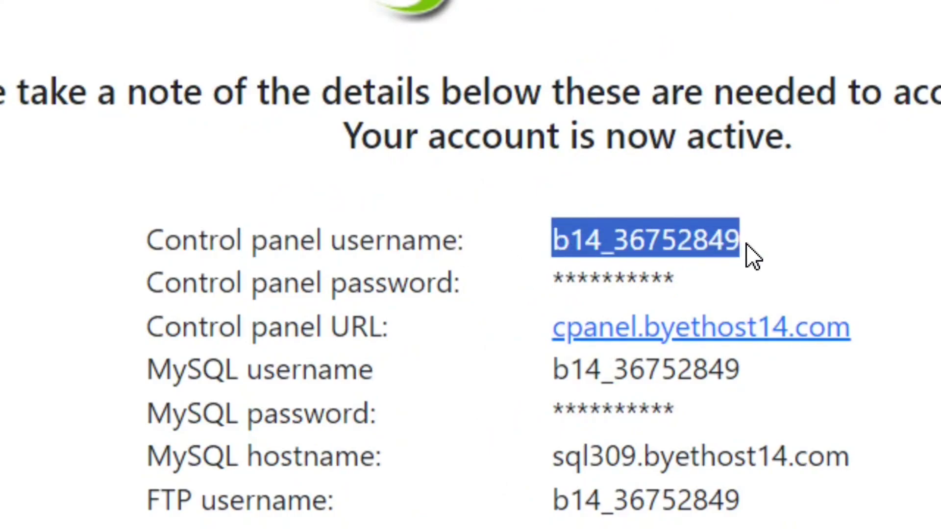
right_click(681, 244)
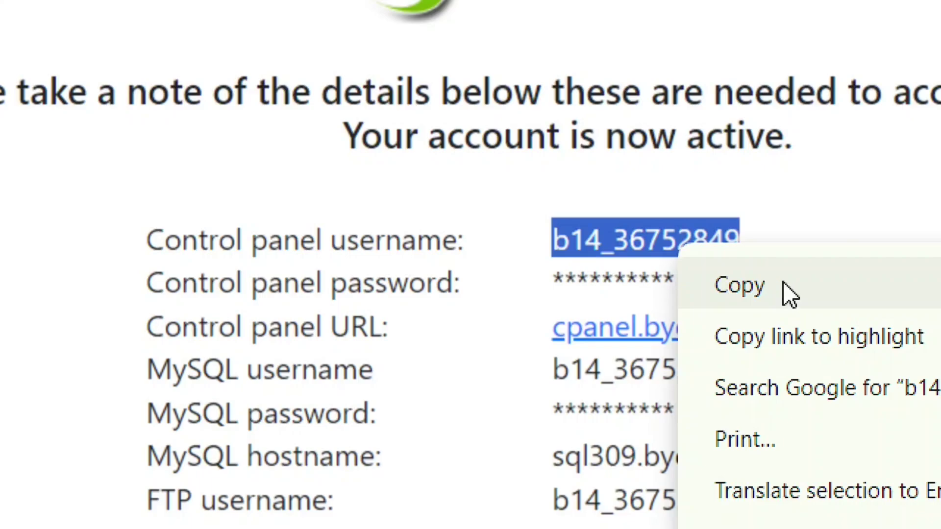
click(796, 294)
Step: Open the control panel login link in a new tab
drag(147, 326, 387, 343)
click(418, 333)
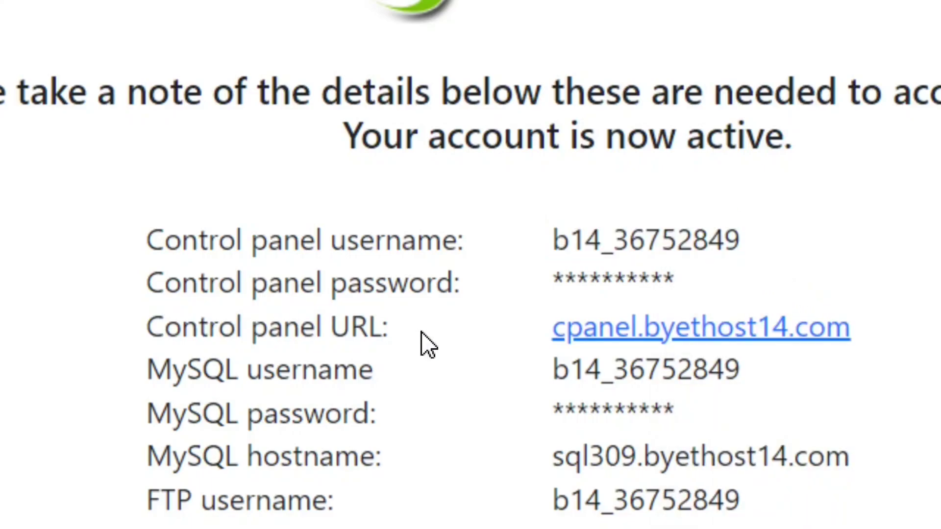
right_click(746, 341)
click(830, 382)
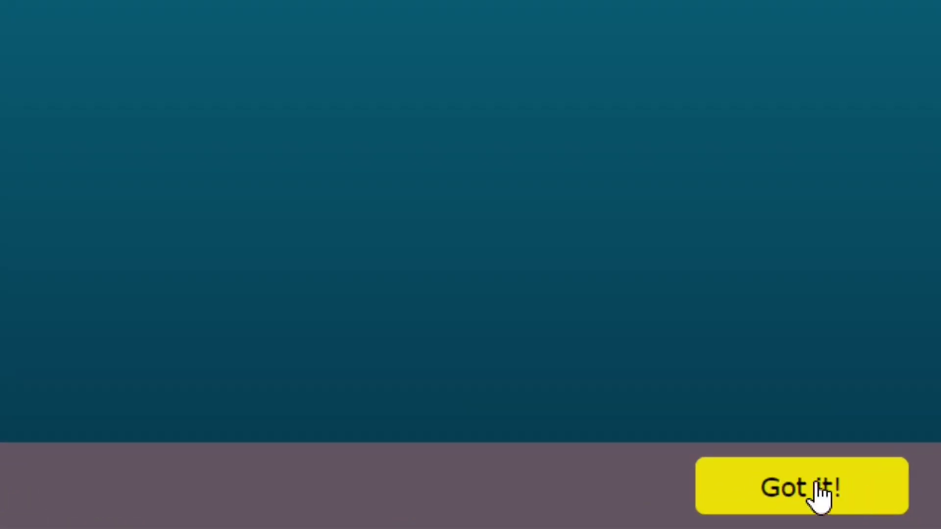
Step: Dismiss the cookie banner, log in with the pasted username, and approve the notice
click(900, 518)
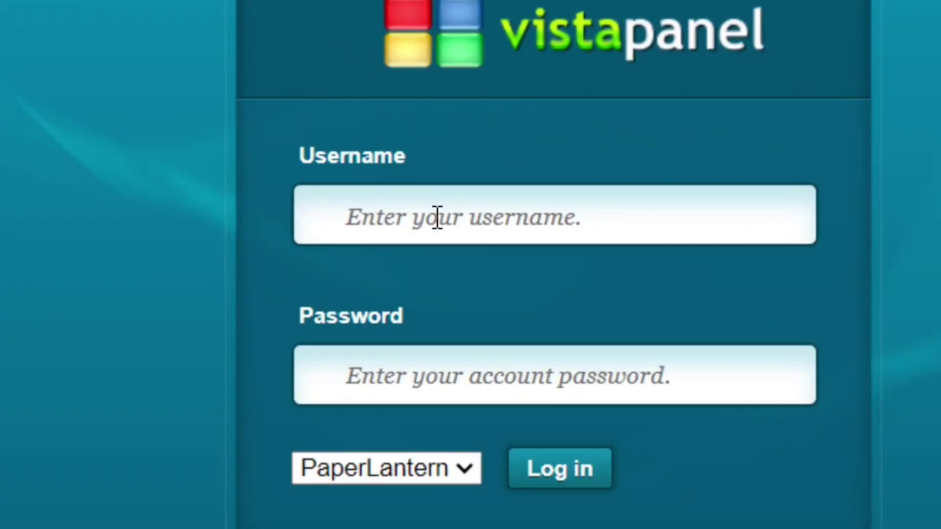
click(438, 217)
key(ctrl+v)
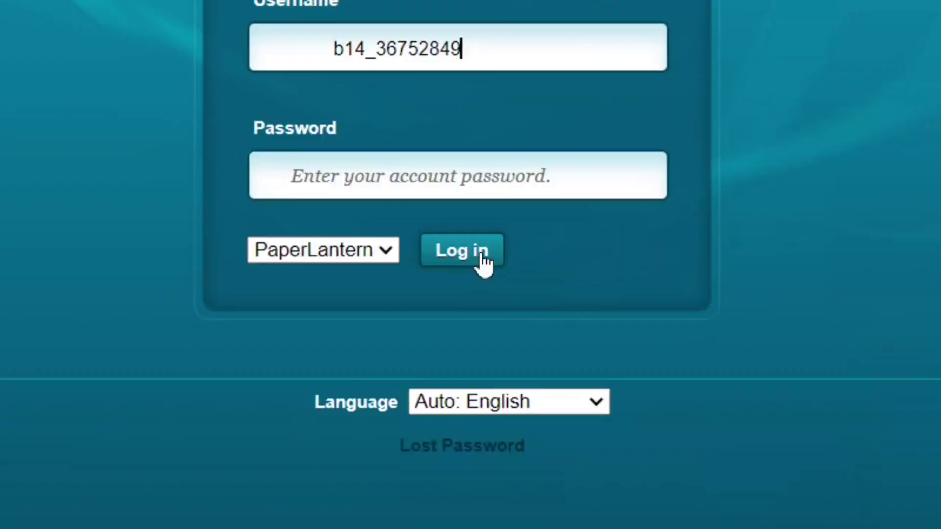
click(584, 382)
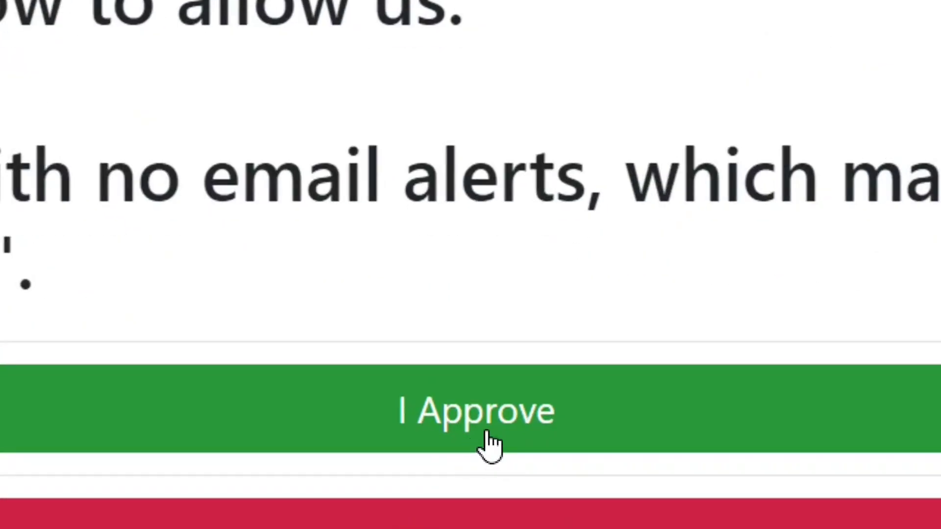
click(482, 432)
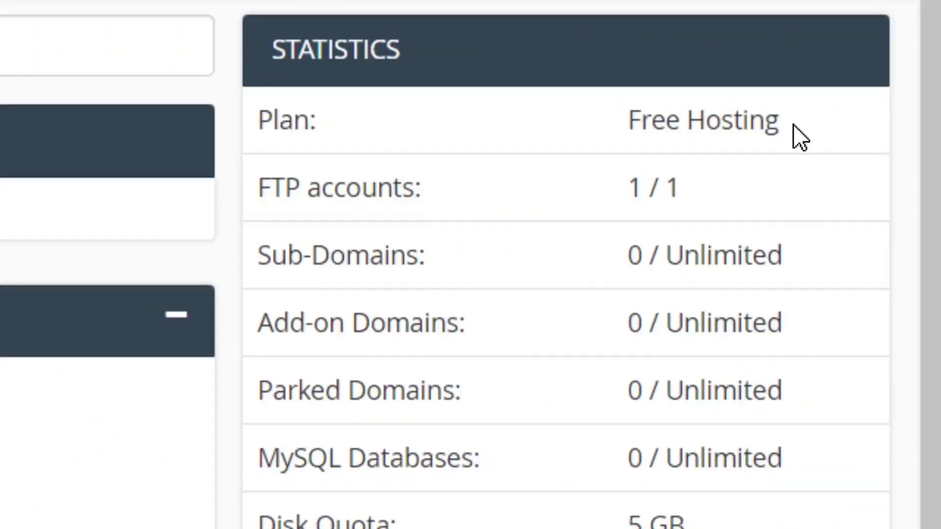
Step: Confirm the Free Hosting plan and 5 GB disk quota, then launch Softaculous Apps Installer
drag(888, 78, 831, 83)
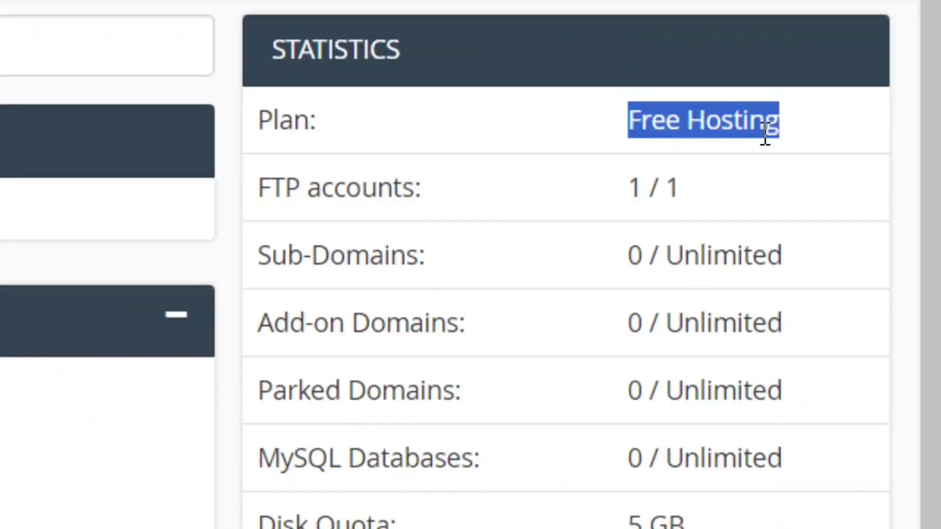
click(804, 146)
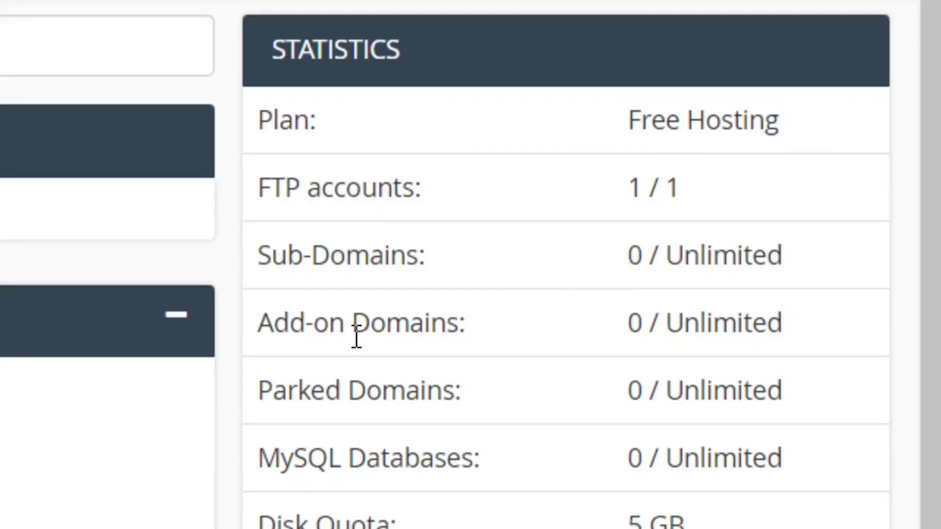
scroll(723, 349, down, 4)
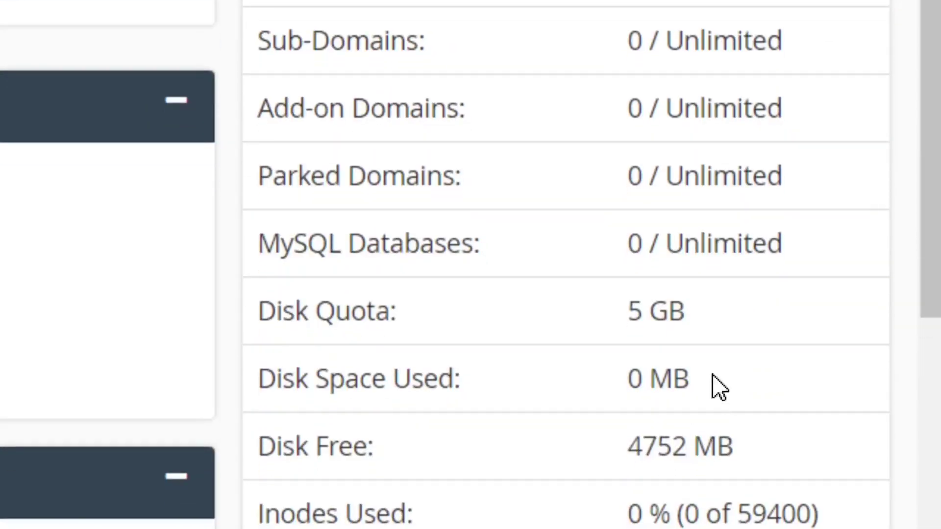
drag(705, 328, 609, 326)
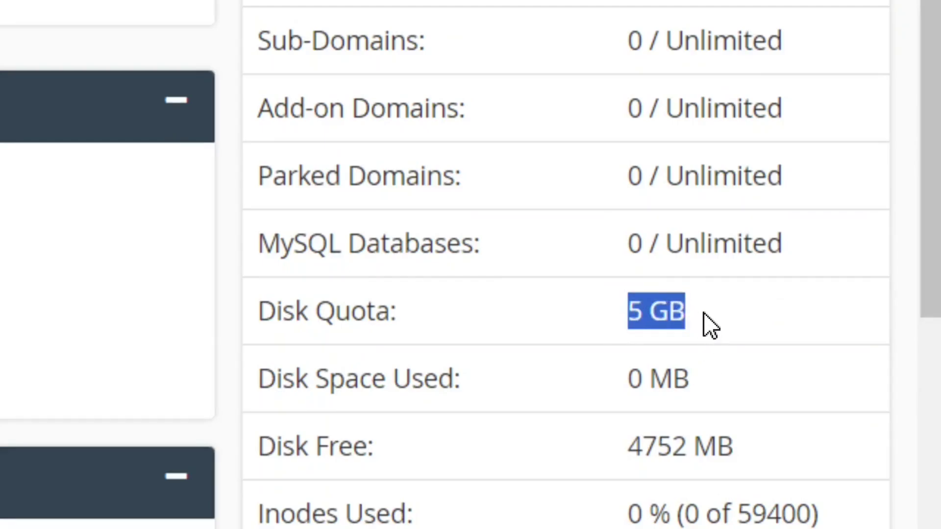
click(725, 327)
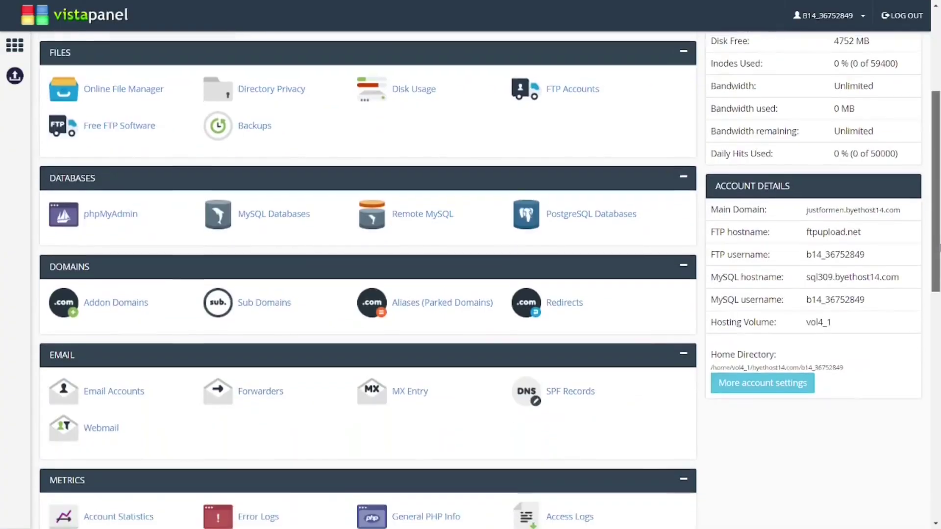
scroll(264, 315, down, 9)
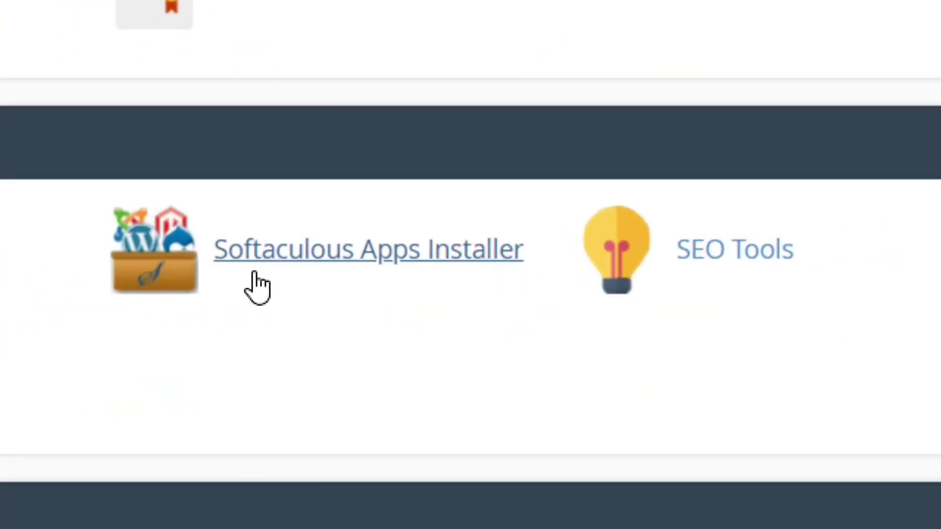
click(349, 262)
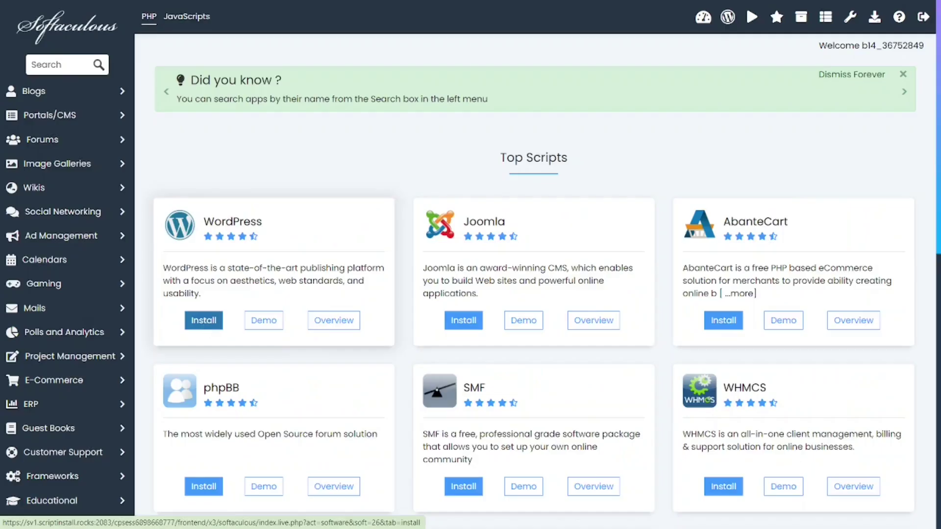
Step: Start a WordPress Quick Install and fill the admin fields with a generated strong password
click(221, 410)
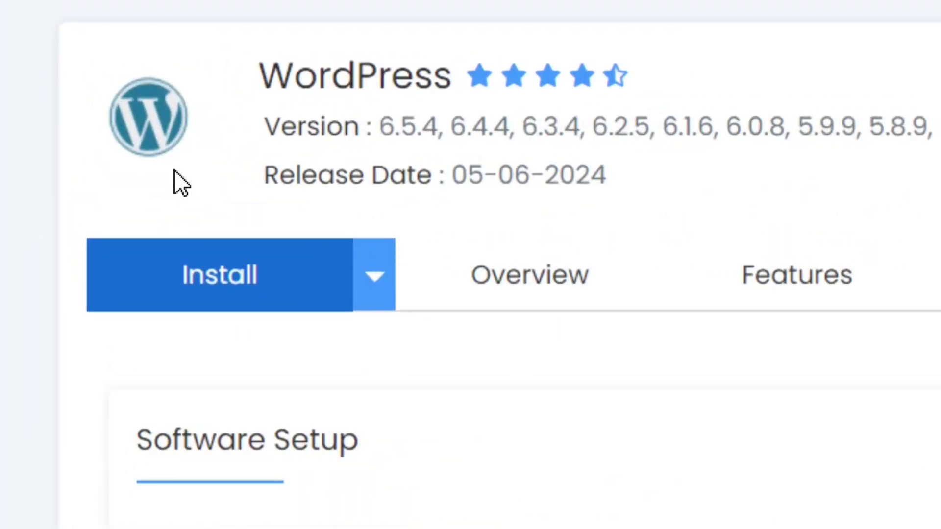
click(384, 299)
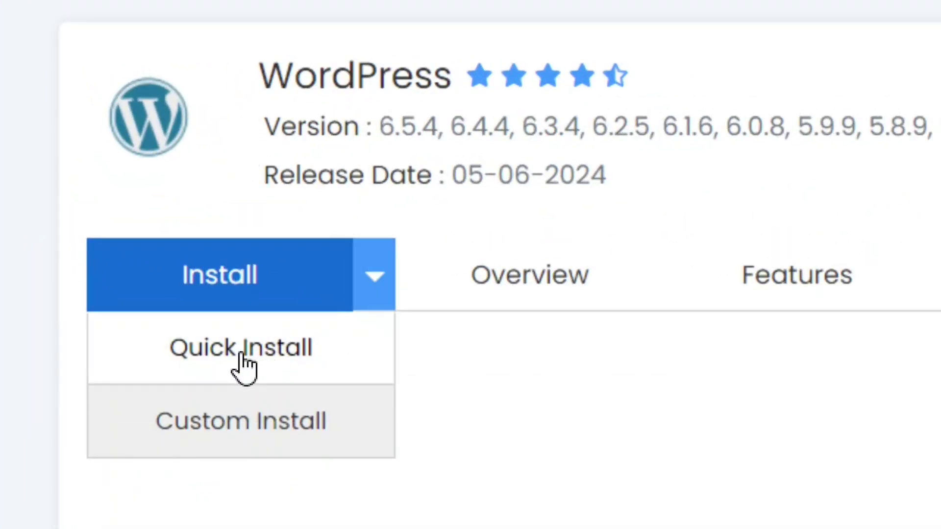
click(244, 367)
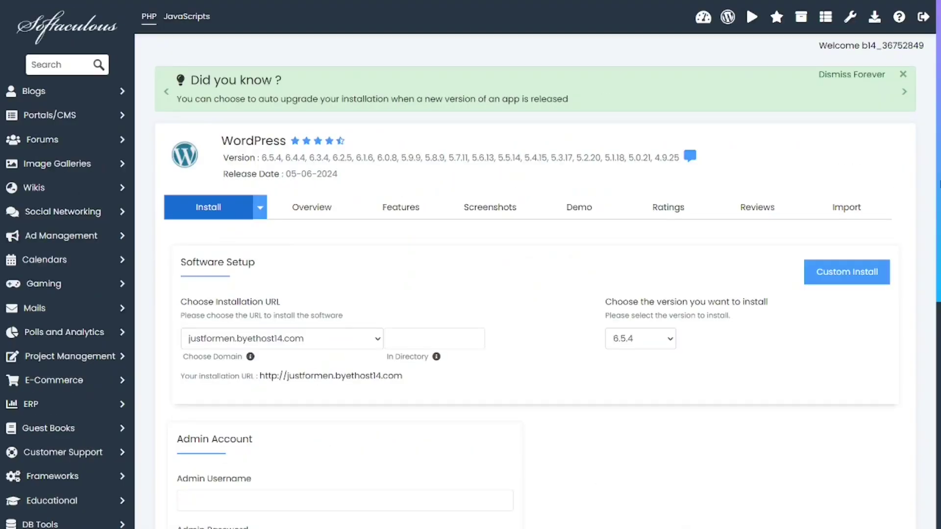
scroll(186, 240, down, 5)
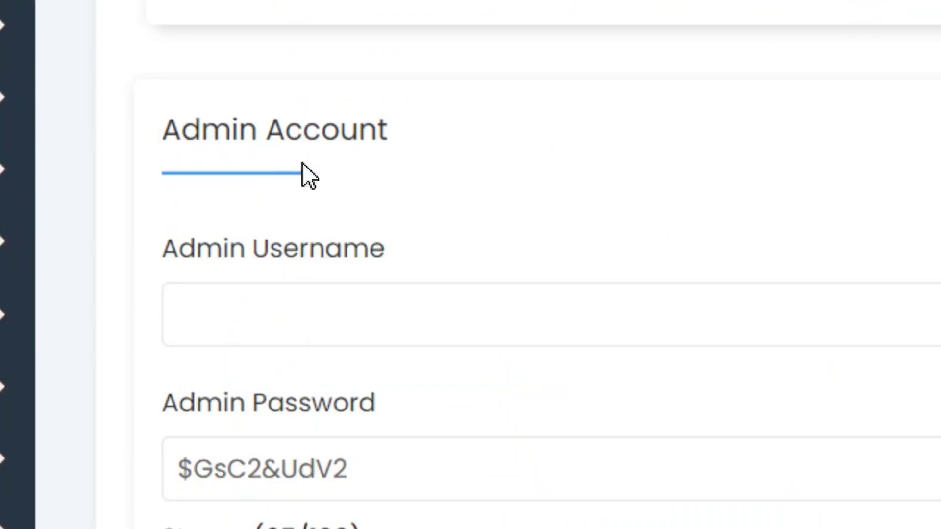
click(267, 294)
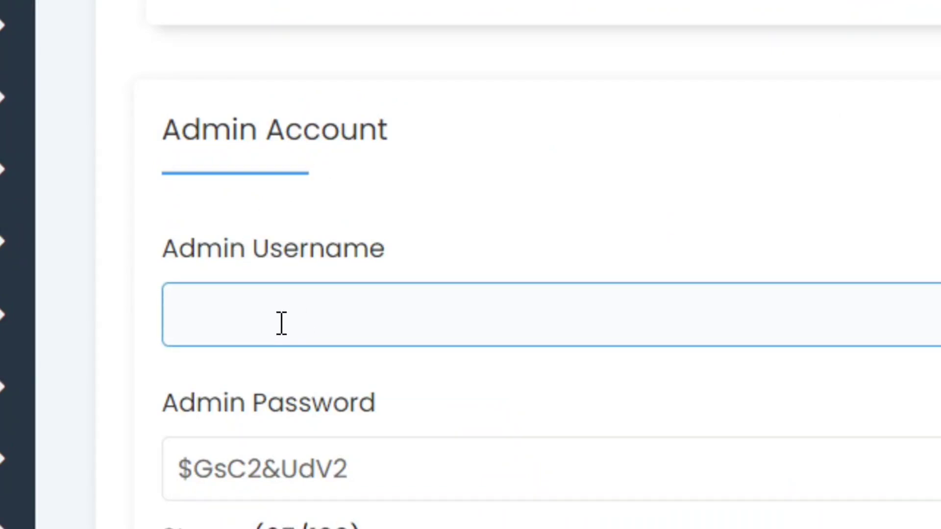
scroll(311, 374, down, 4)
click(418, 458)
click(266, 275)
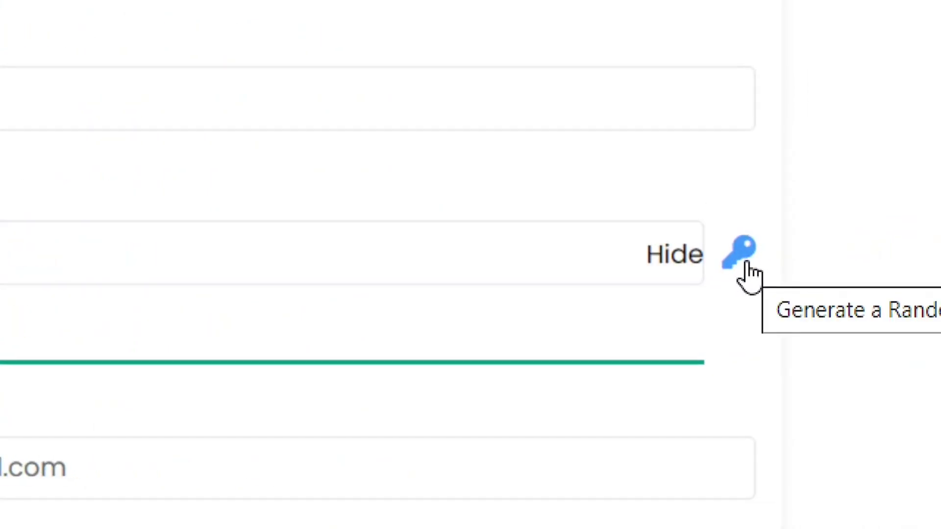
click(743, 260)
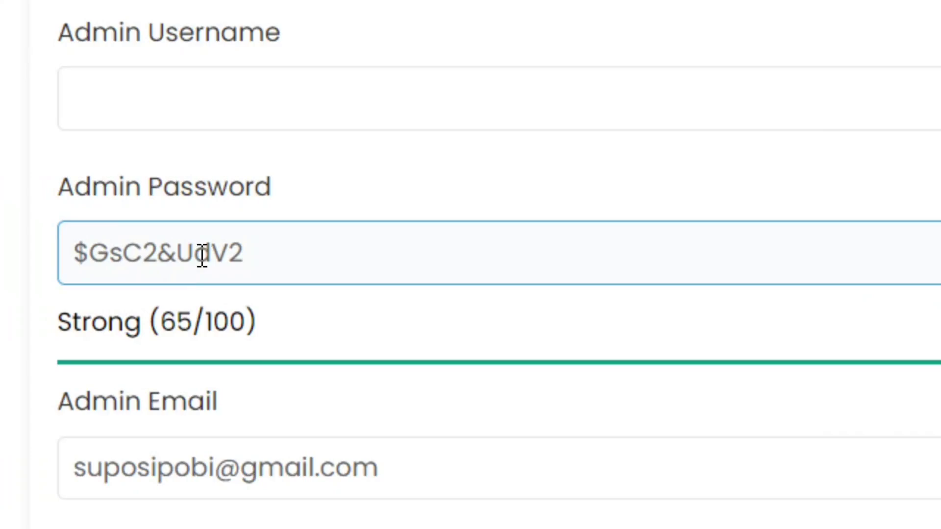
click(230, 290)
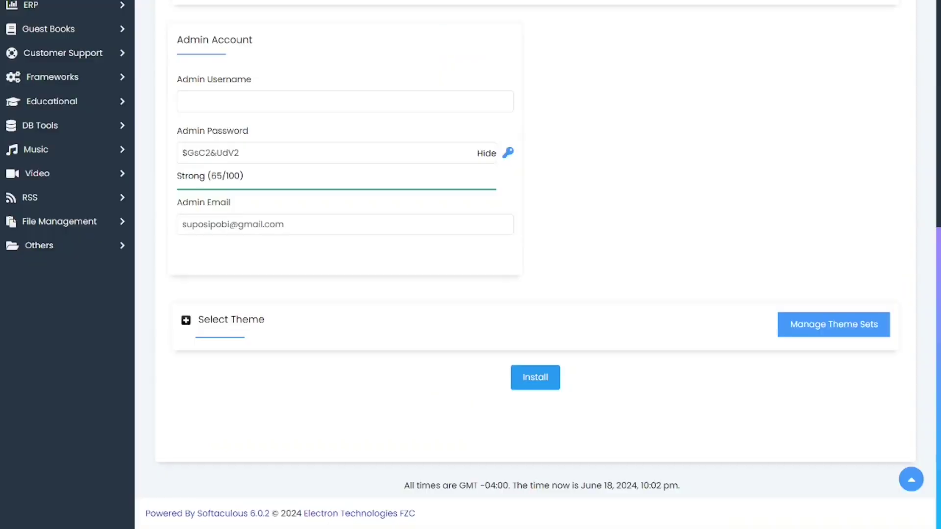
Step: Install WordPress at justformen.byethost14.com and follow its wp-admin URL
click(520, 396)
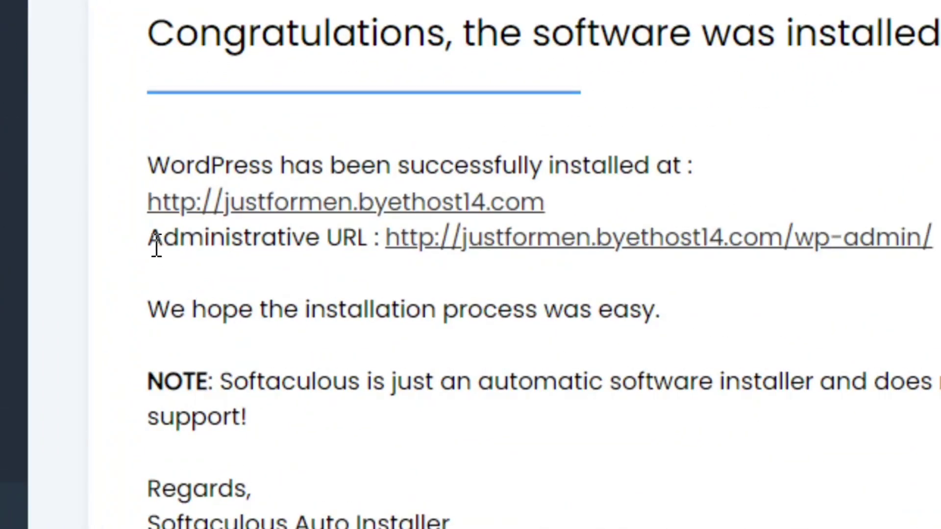
drag(149, 237, 376, 253)
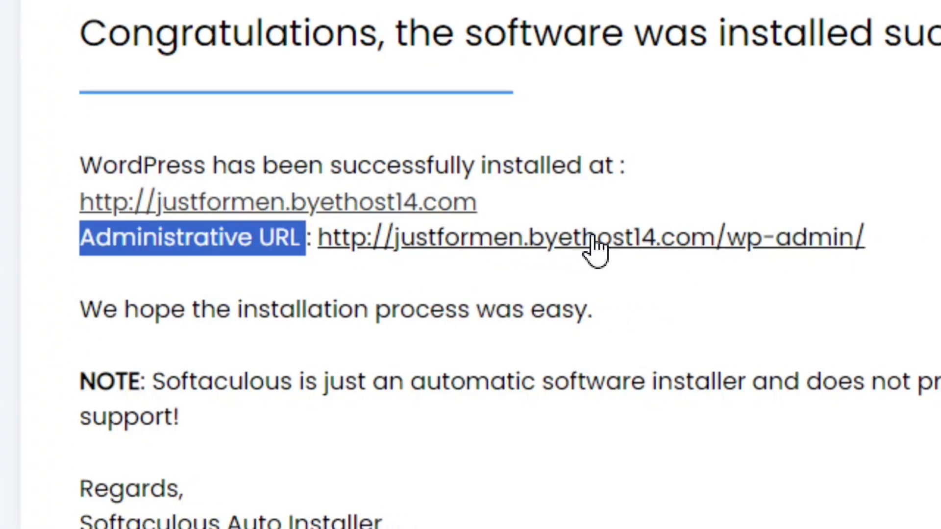
click(594, 248)
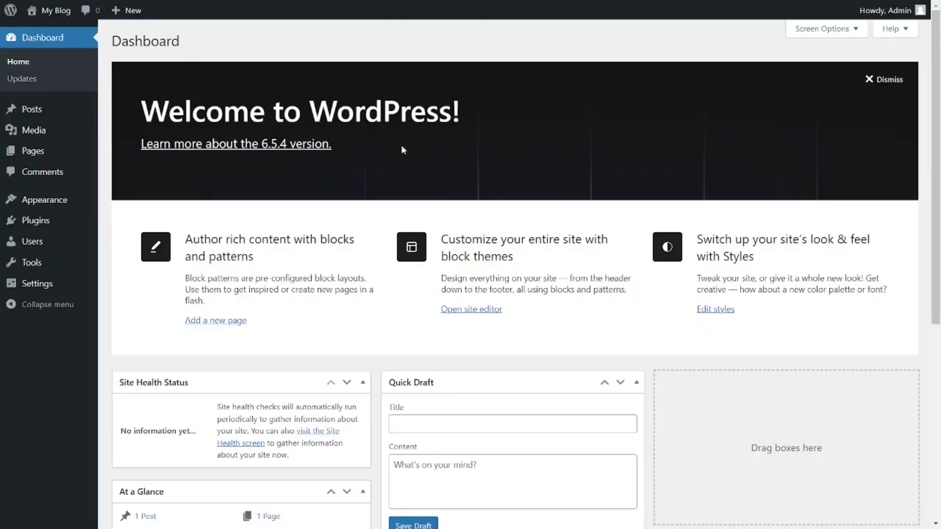
Step: Preview the My Blog front end, then return to its WordPress Dashboard
mouse_move(56, 17)
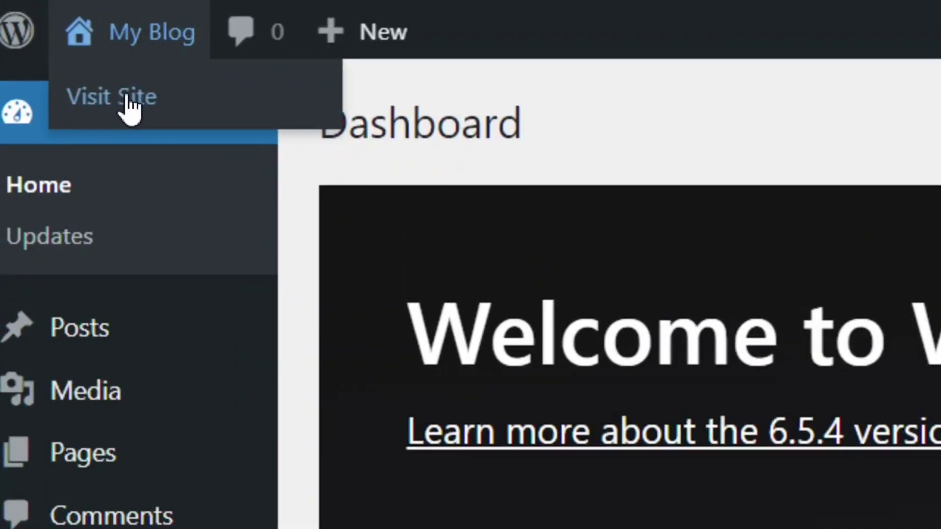
click(122, 98)
scroll(470, 275, down, 15)
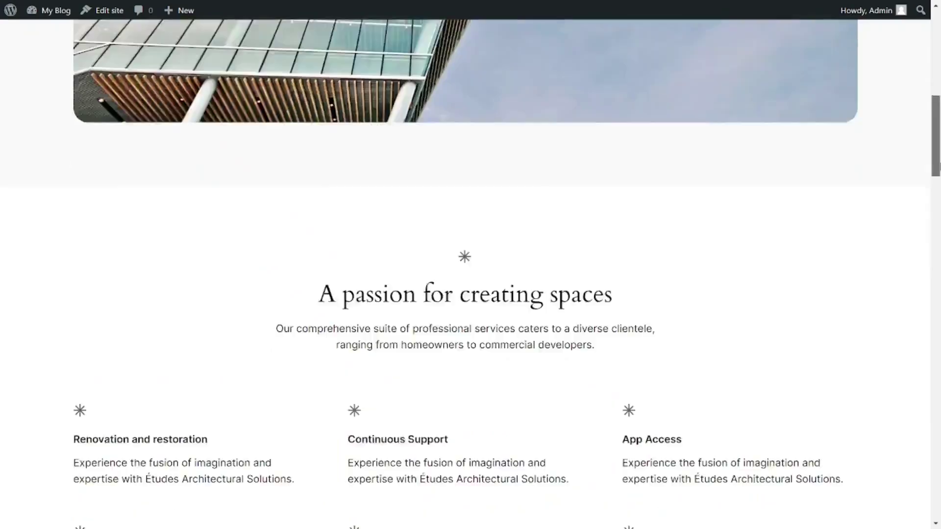
scroll(470, 275, down, 15)
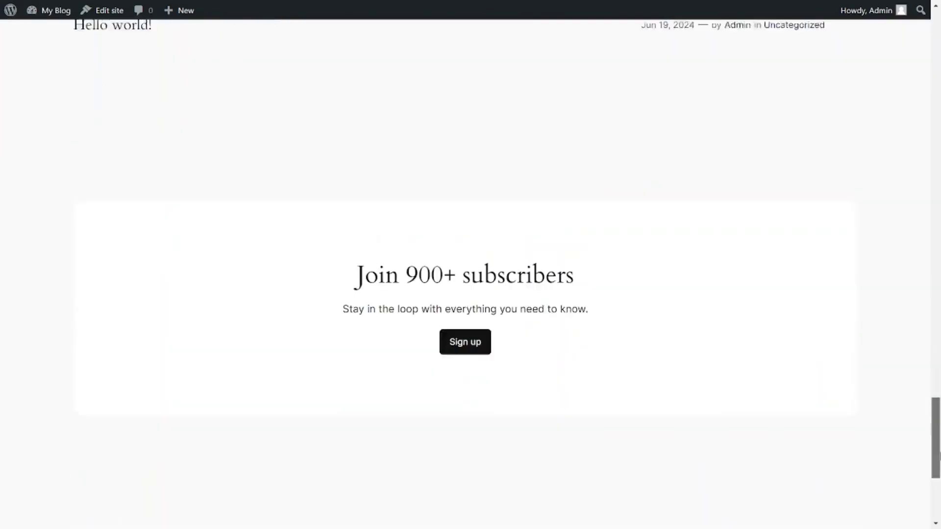
key(Home)
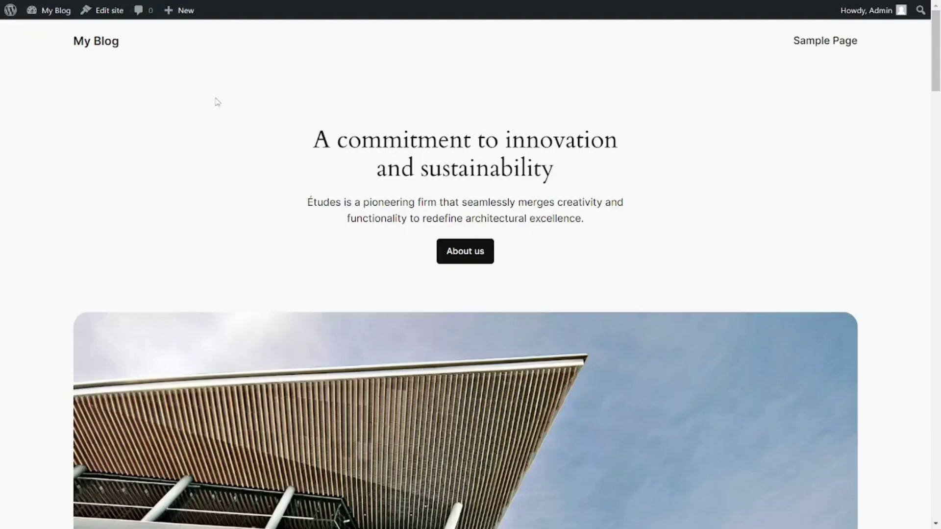
mouse_move(52, 22)
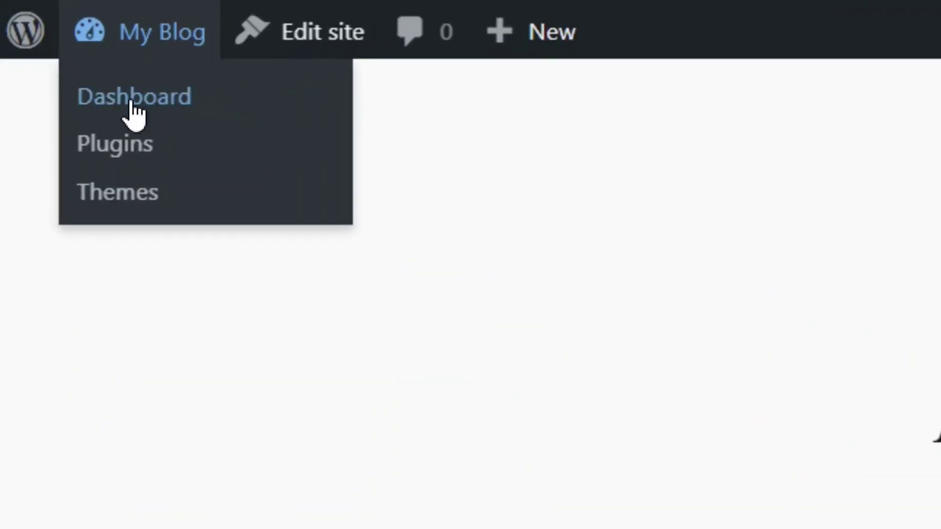
click(131, 101)
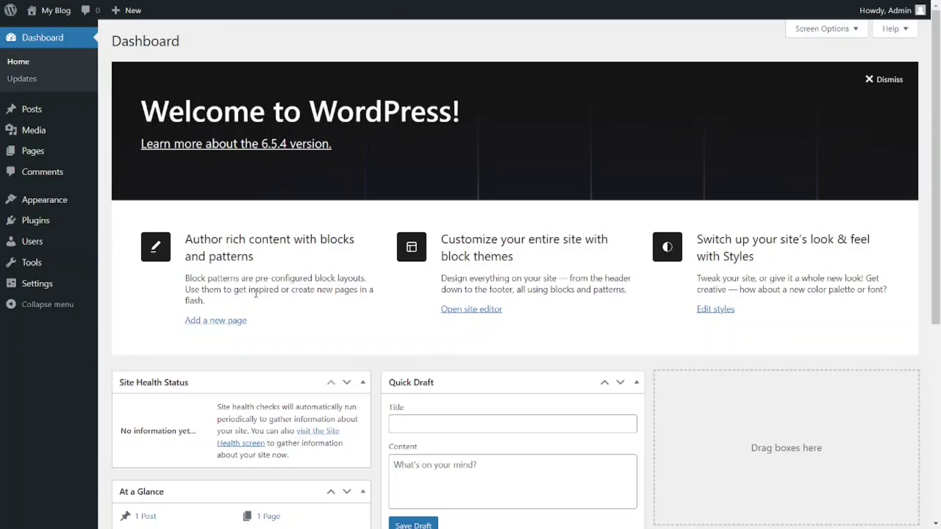
mouse_move(34, 232)
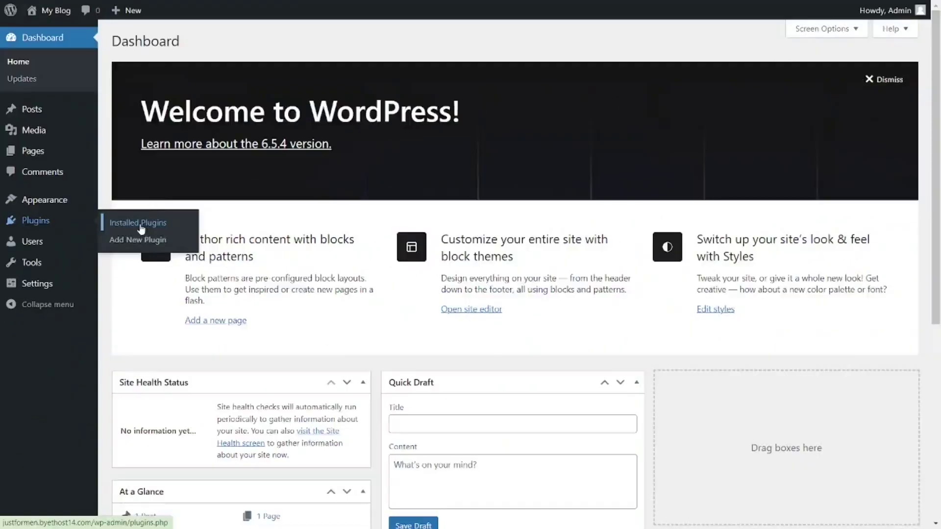
Step: Install and activate the WPvivid migration and backup plugin from Add New Plugin
click(422, 230)
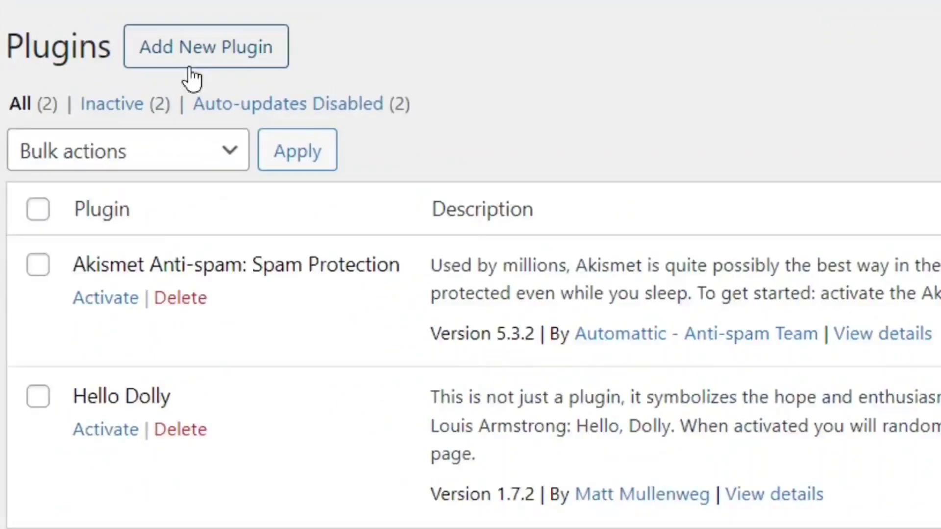
click(200, 53)
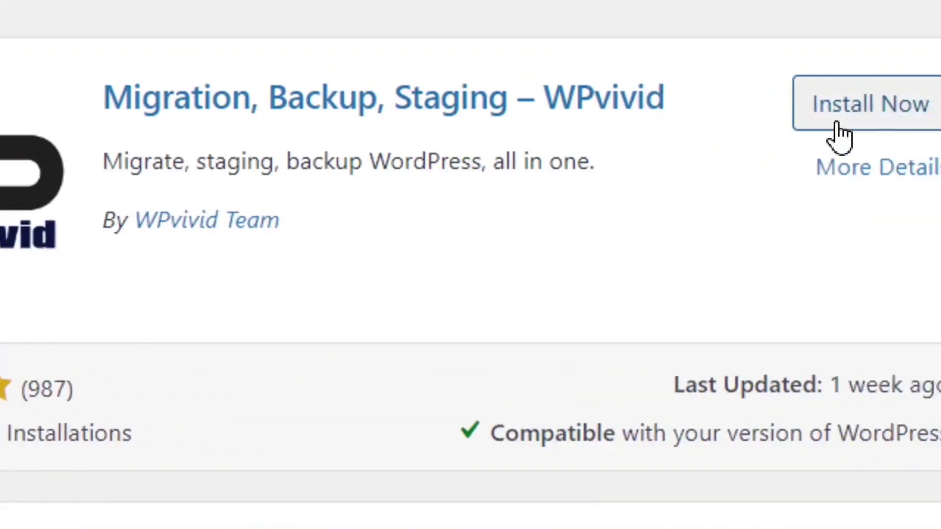
click(885, 122)
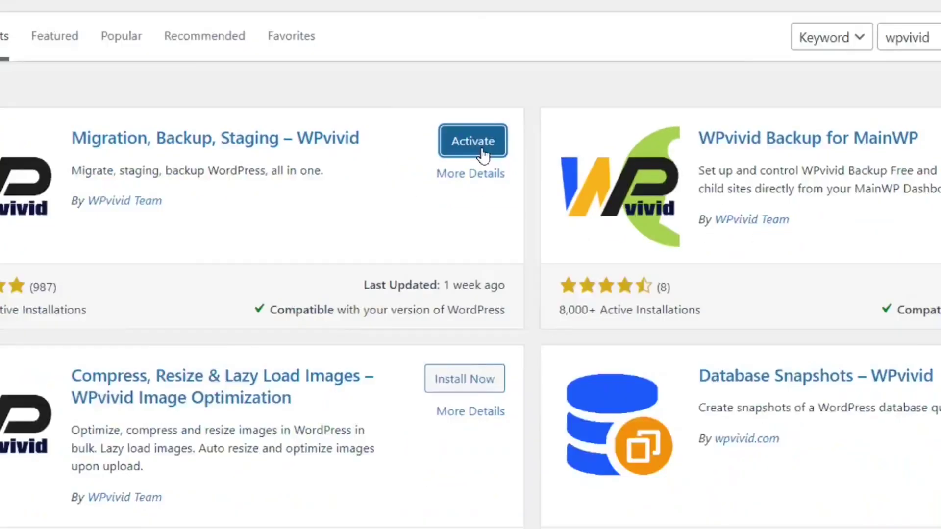
click(480, 143)
mouse_move(54, 244)
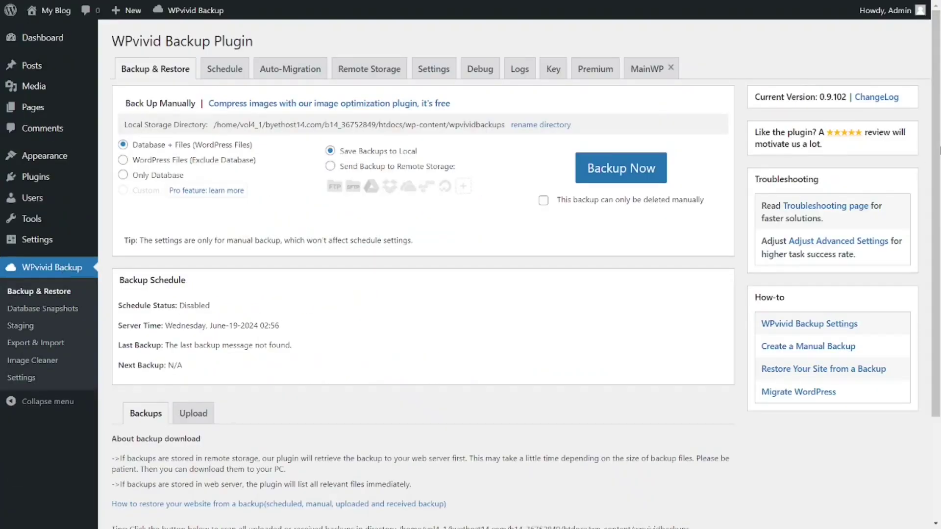
scroll(201, 321, down, 1)
scroll(191, 296, down, 1)
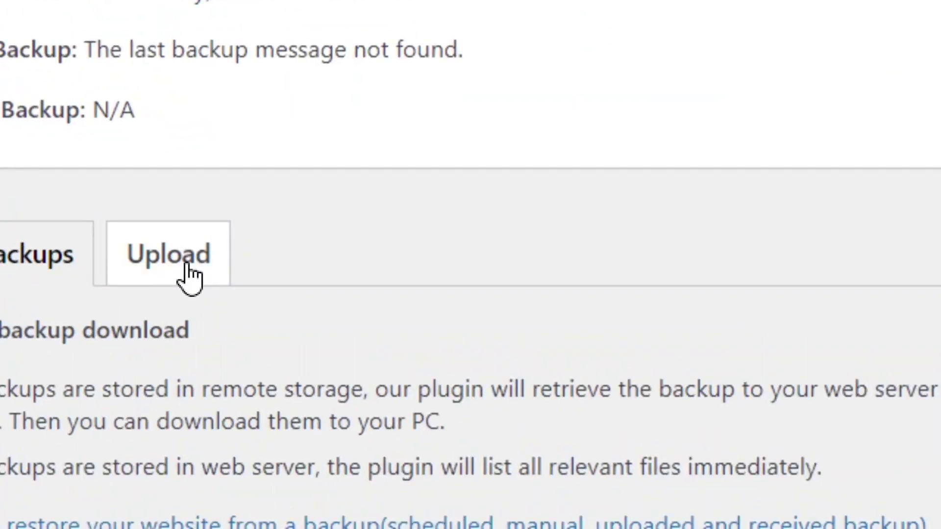
scroll(193, 286, up, 3)
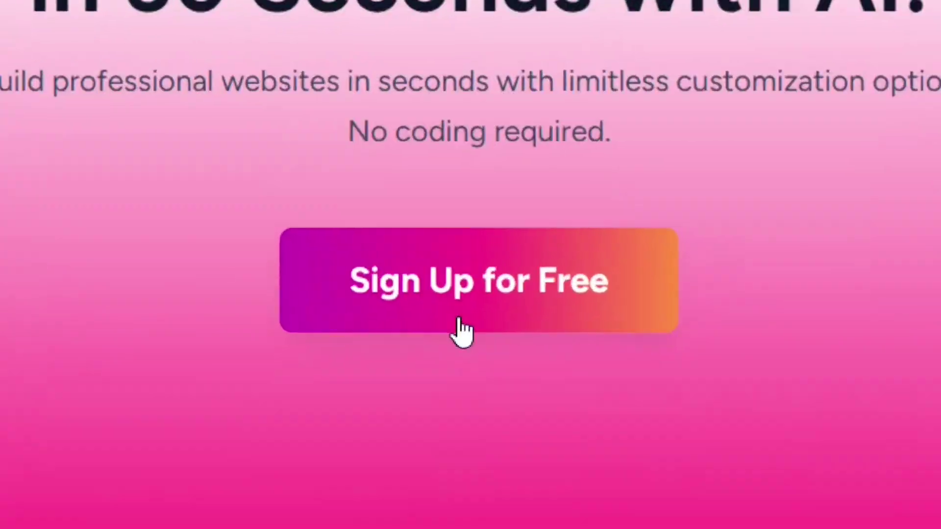
Step: Start creating a new ZipWP account and choose to sign up with email
click(490, 314)
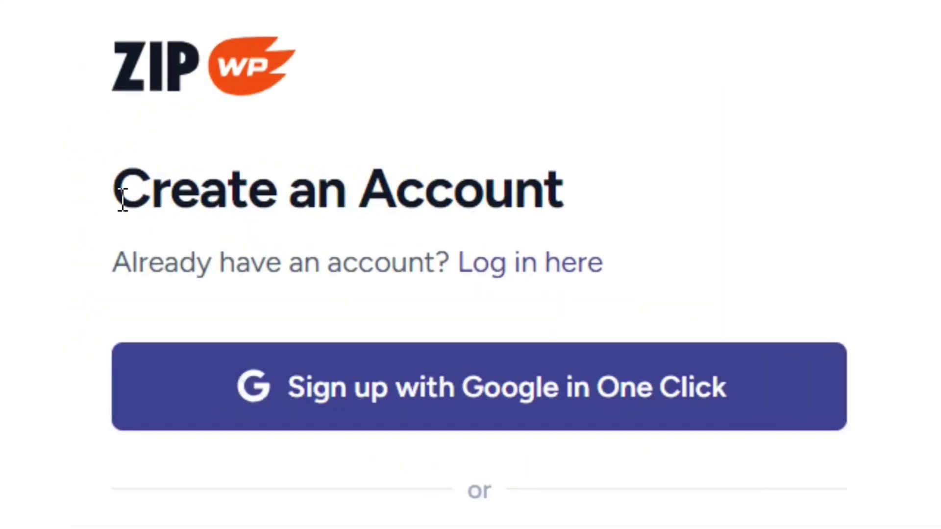
drag(62, 189, 223, 189)
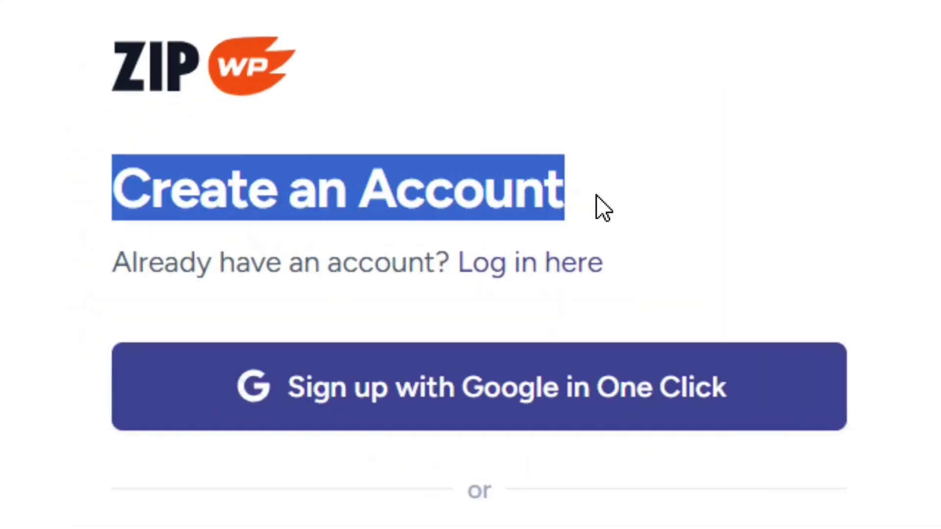
click(580, 224)
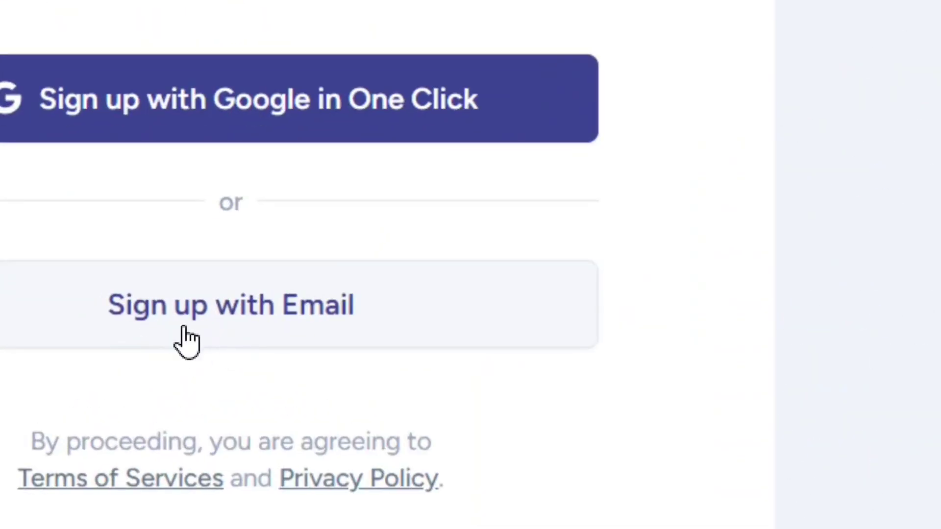
click(217, 337)
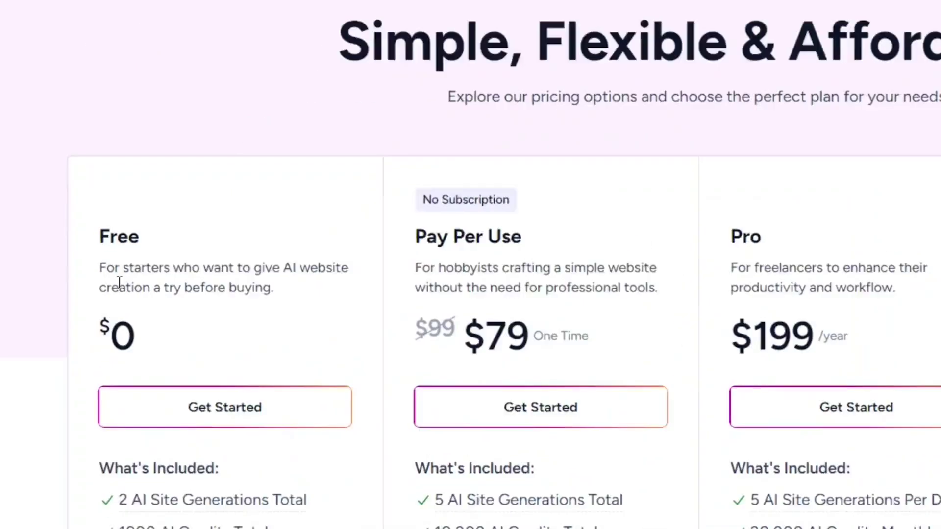
Step: Sign up for the $0 Free plan and request a new verification code
drag(139, 210, 226, 211)
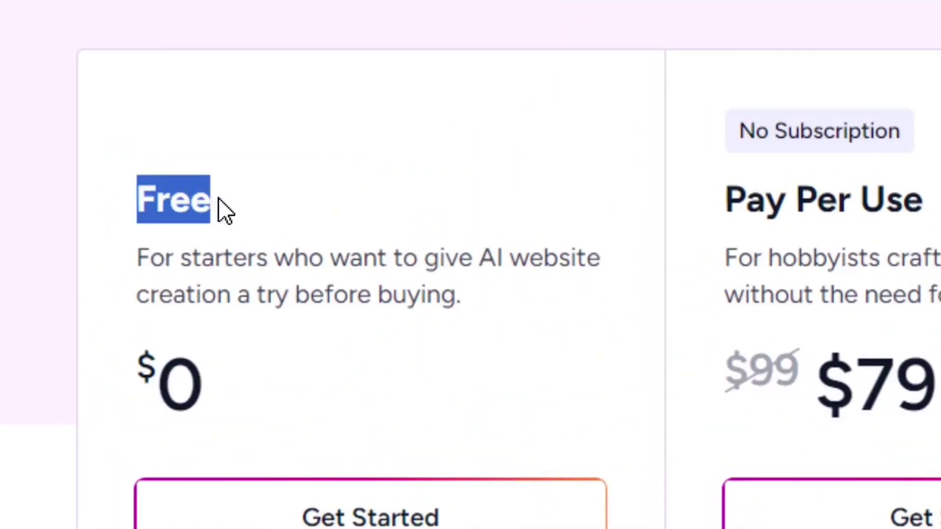
click(229, 209)
drag(222, 409, 146, 412)
click(327, 392)
scroll(353, 441, down, 3)
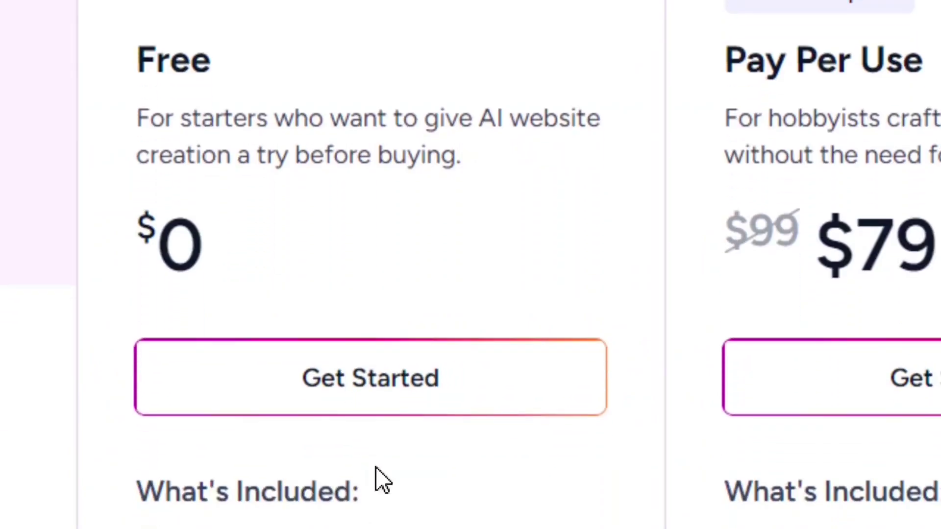
click(385, 363)
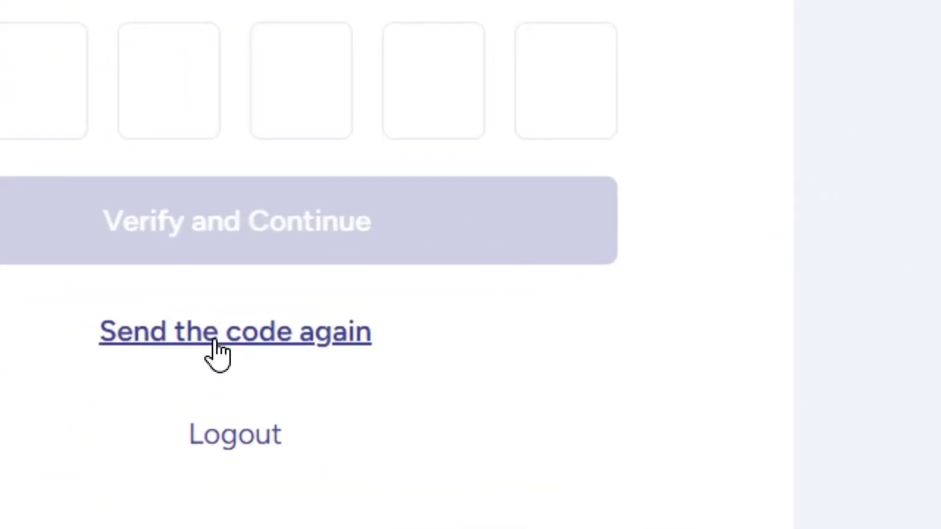
click(221, 343)
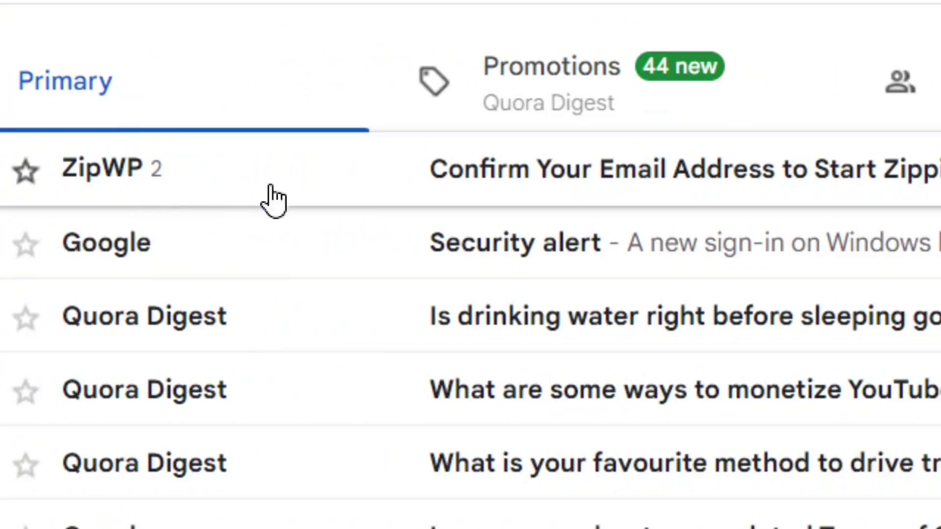
Step: Open the ZipWP confirmation email in Gmail and copy its verification code
click(481, 198)
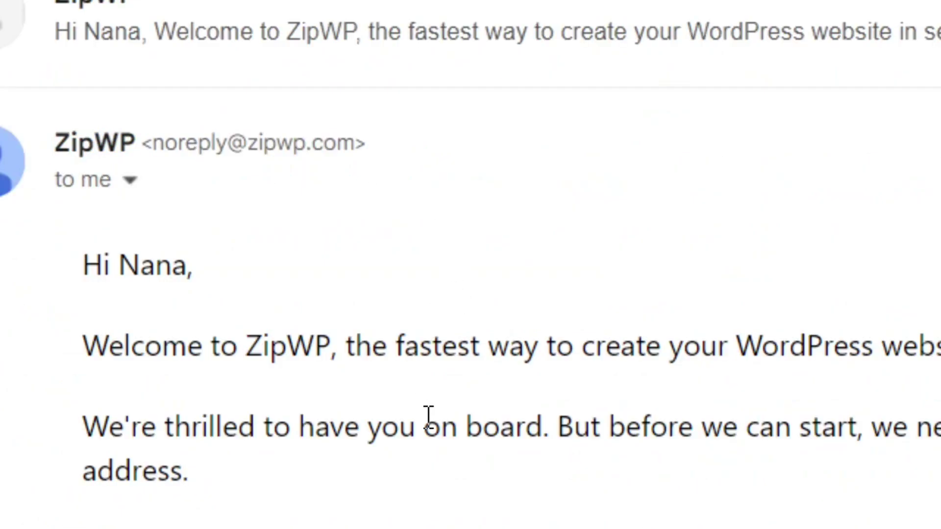
scroll(427, 416, down, 5)
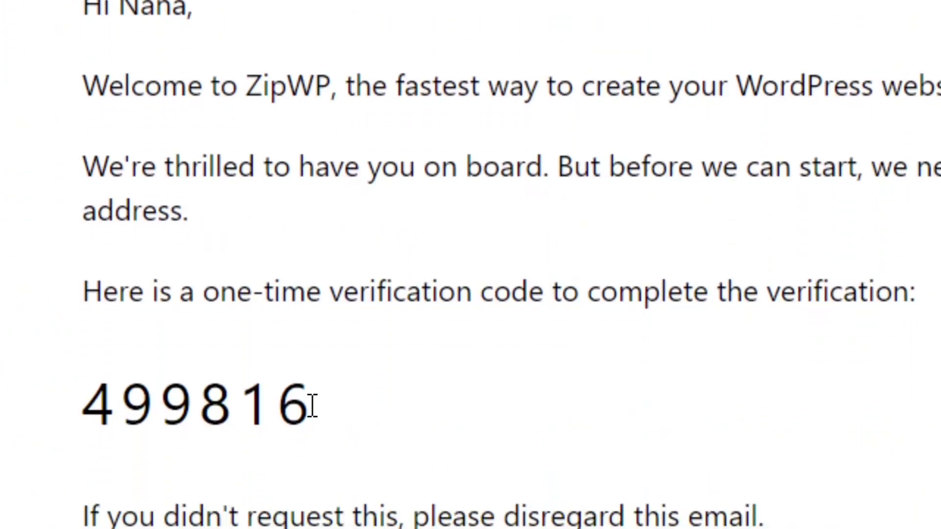
drag(311, 405, 79, 434)
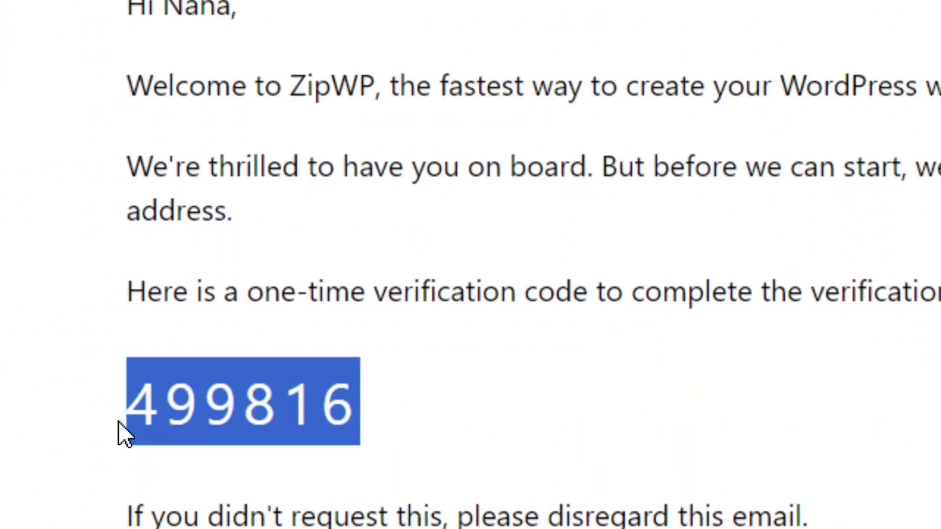
right_click(206, 410)
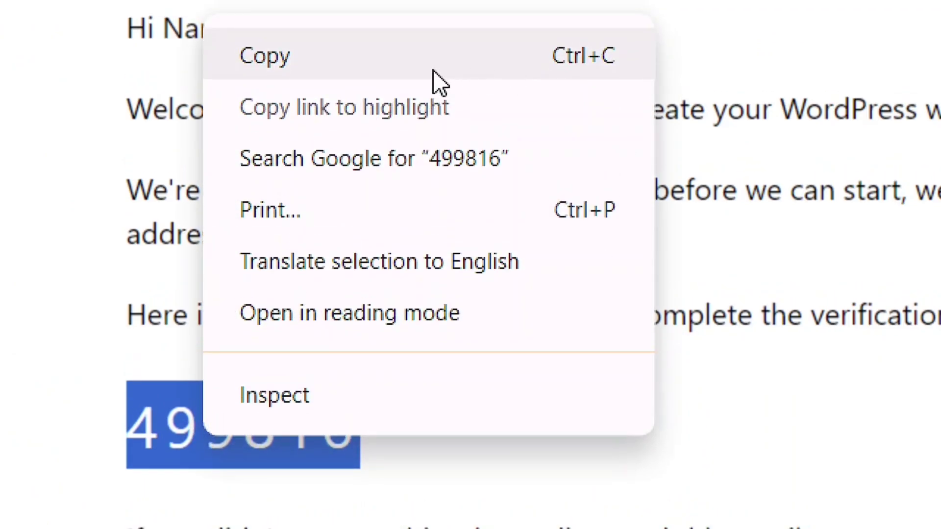
click(433, 49)
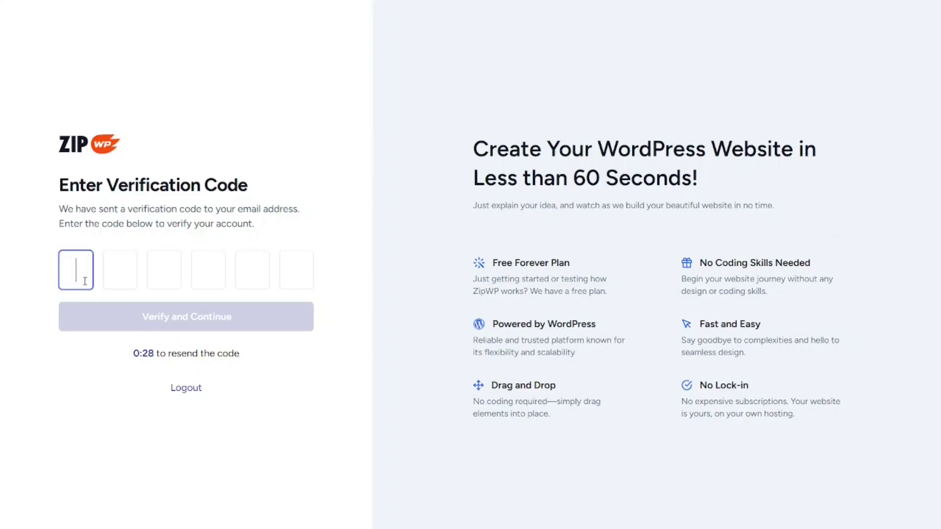
Step: Paste the verification code to confirm the account, then start building a site with AI
key(ctrl+v)
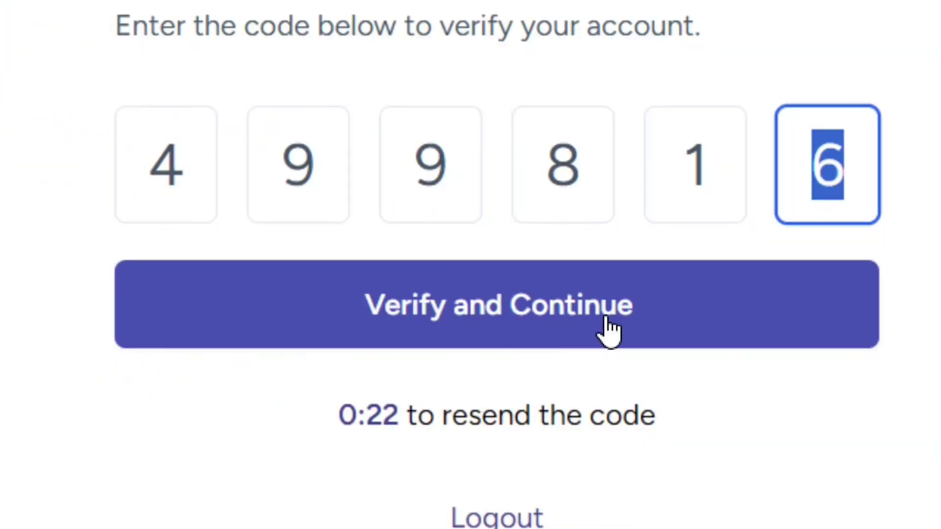
click(202, 321)
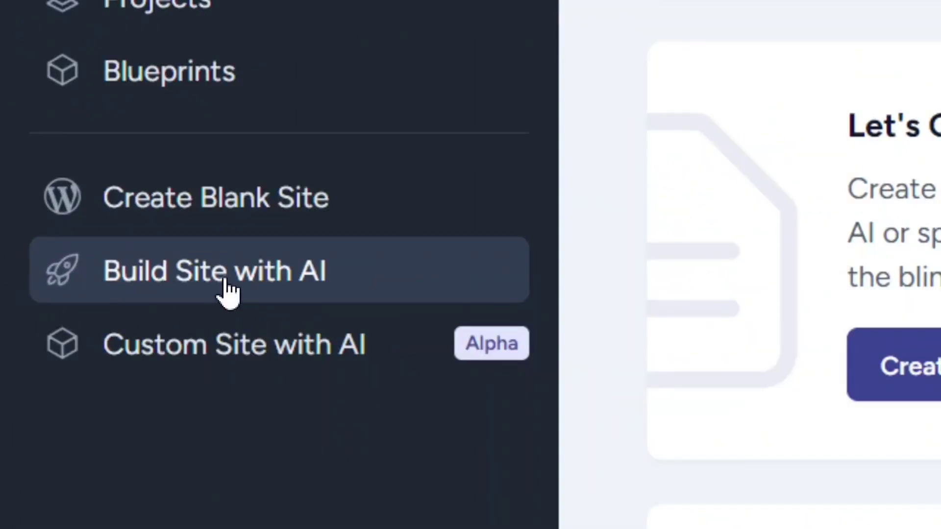
click(234, 290)
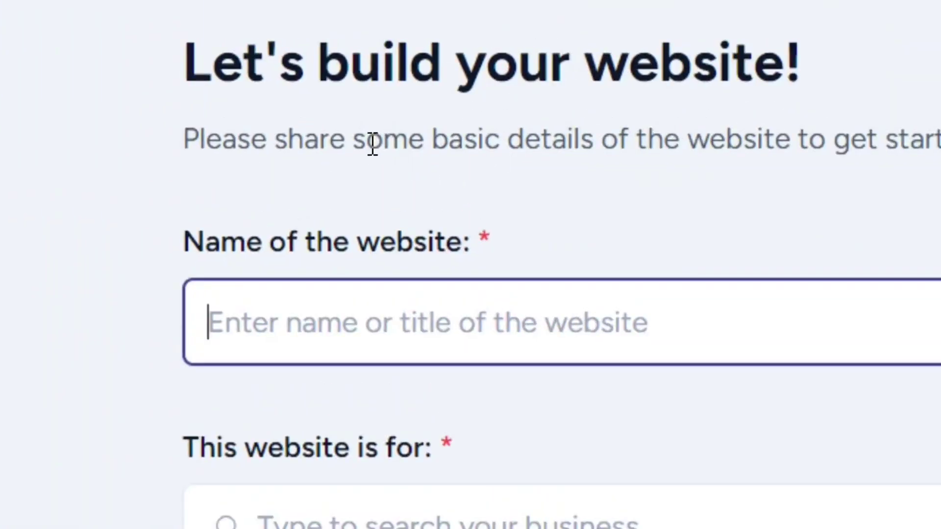
drag(355, 145, 815, 153)
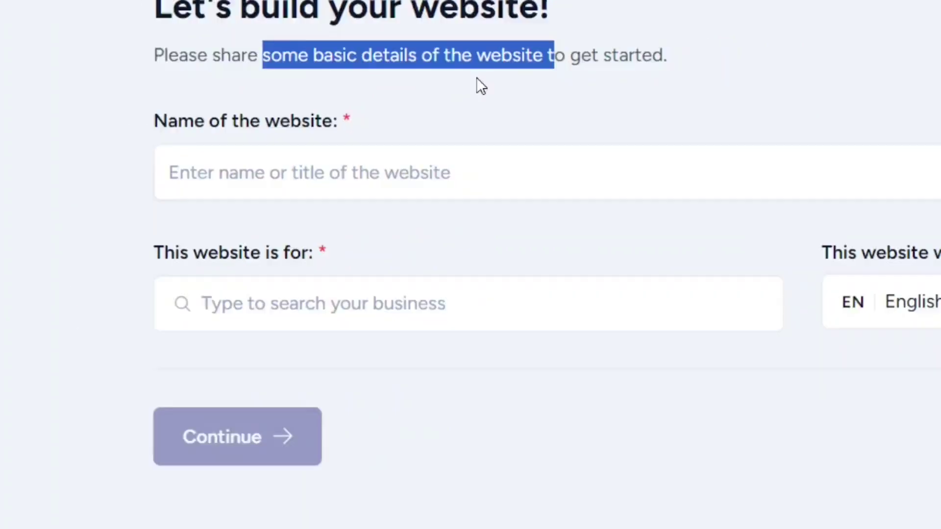
click(292, 236)
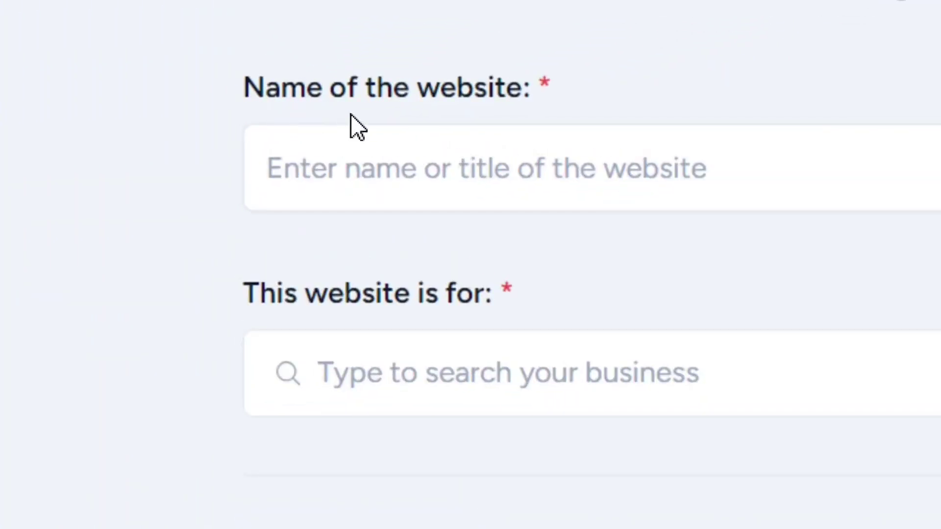
Step: Try the business-type list with 'Trending new' and keep English as the site language
click(470, 179)
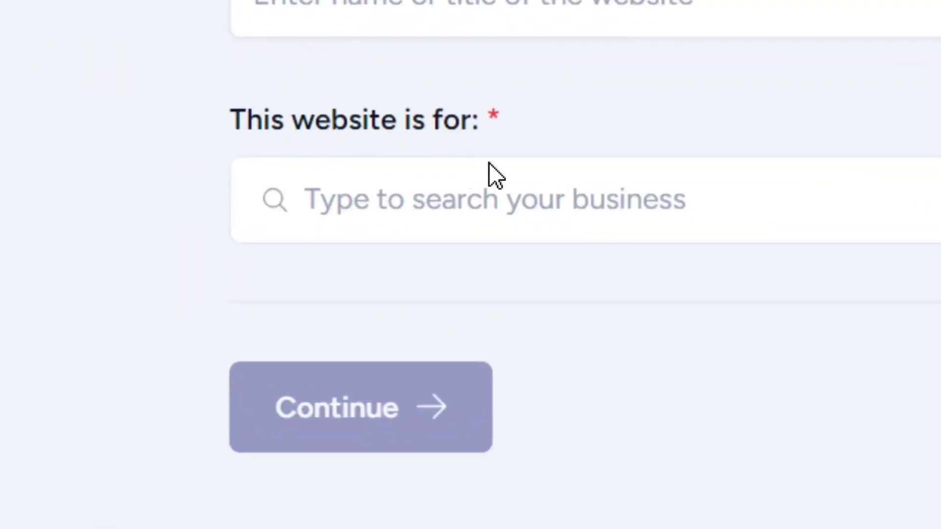
click(522, 198)
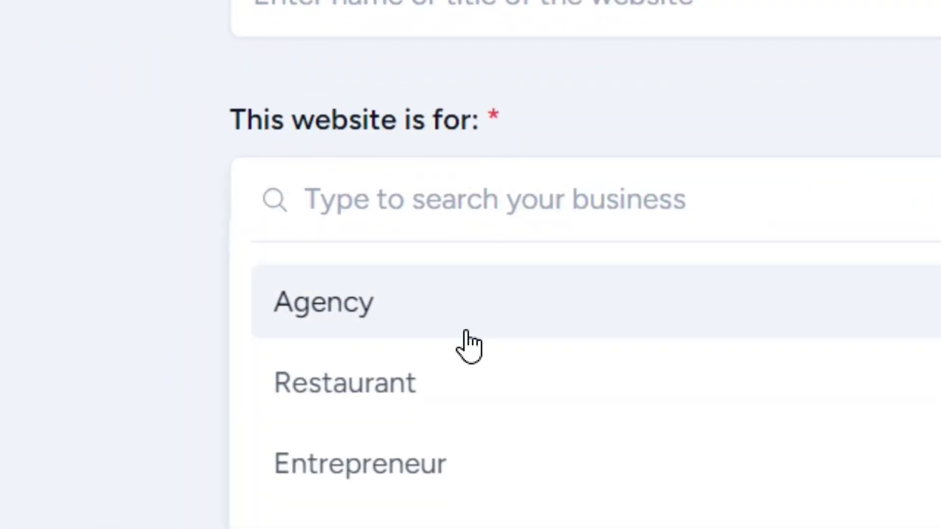
scroll(466, 492, down, 4)
scroll(466, 490, down, 5)
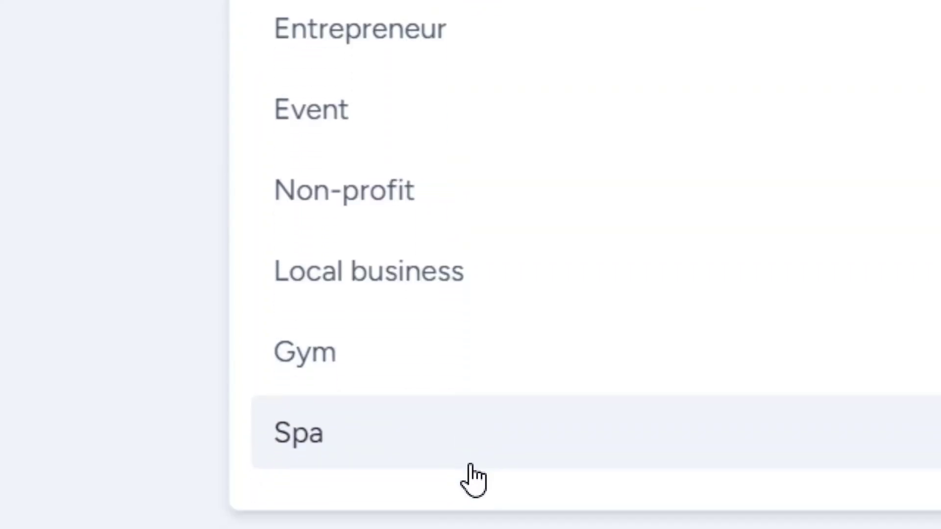
scroll(517, 67, up, 7)
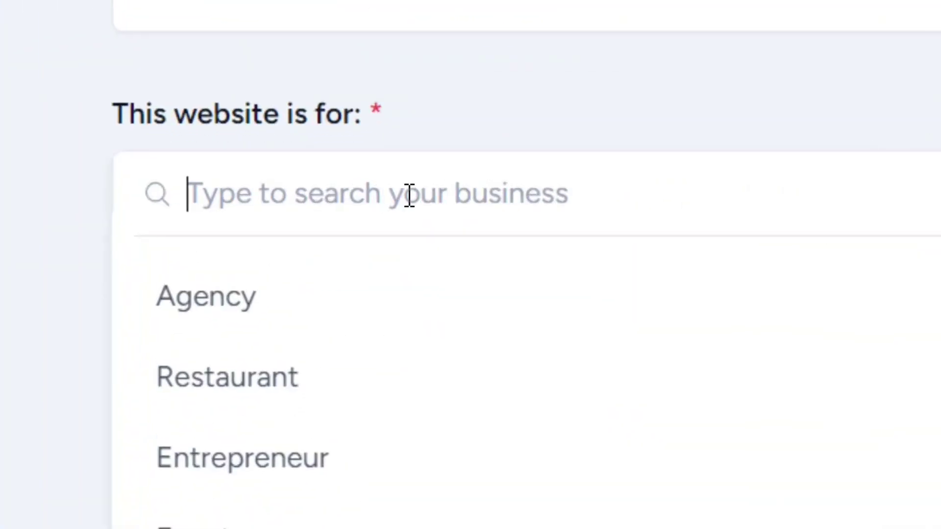
text(Trending new)
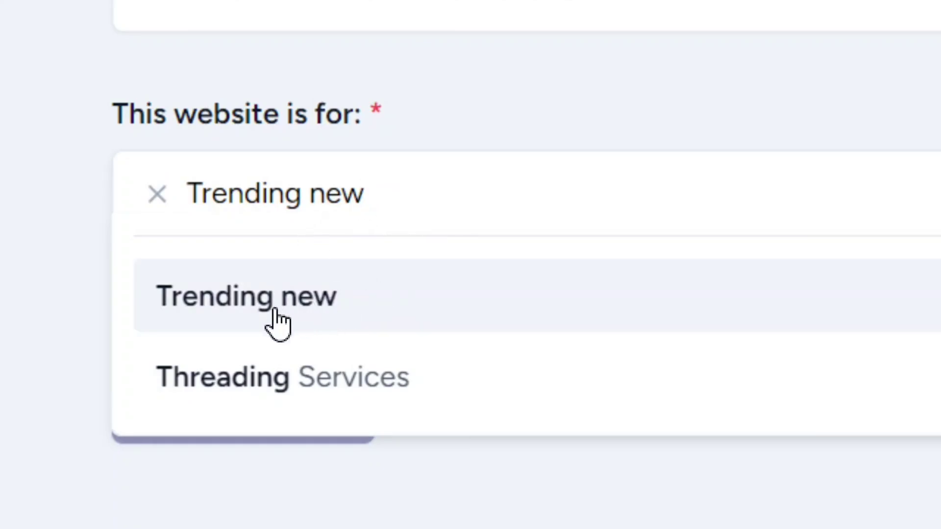
click(271, 317)
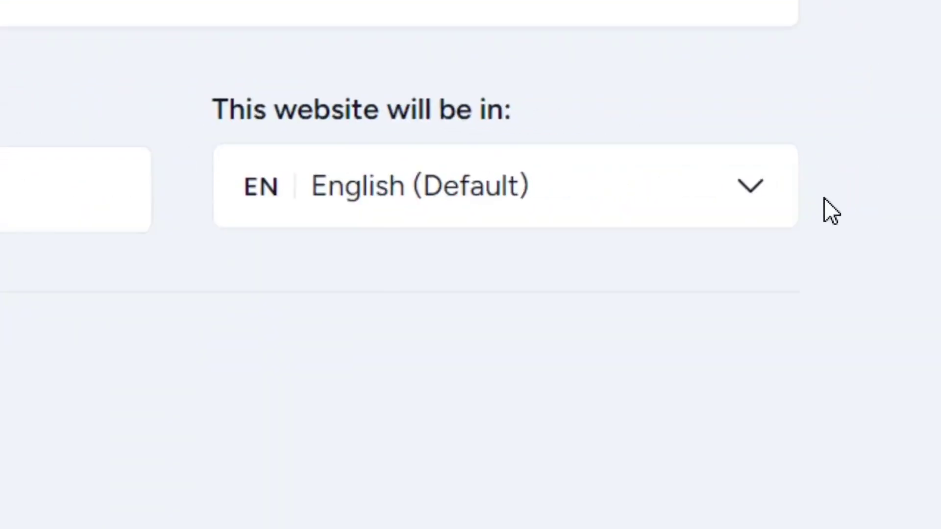
click(836, 198)
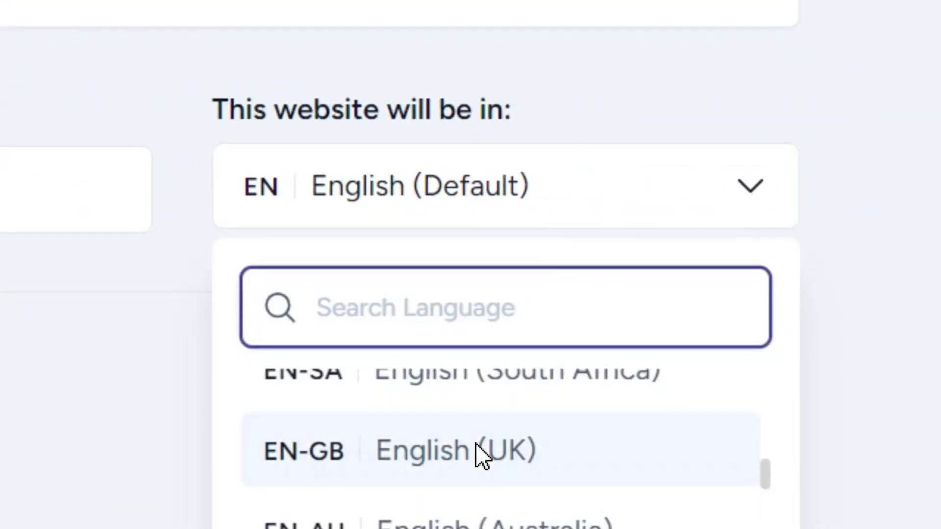
scroll(478, 465, down, 2)
scroll(502, 483, down, 2)
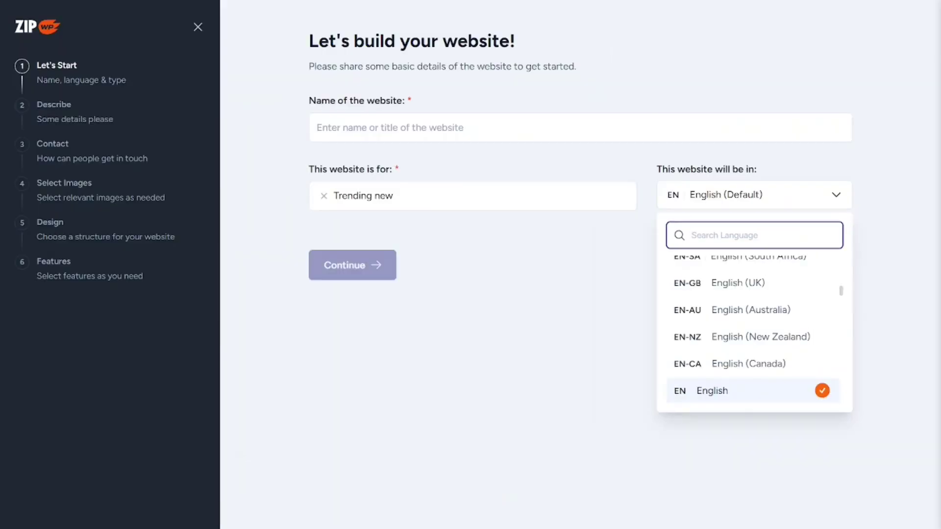
click(466, 365)
Step: Name the site 'Best Hotel In Nepal', set the type to Hotel & Travel, and continue
click(527, 161)
text(Best Hotel In Nepal)
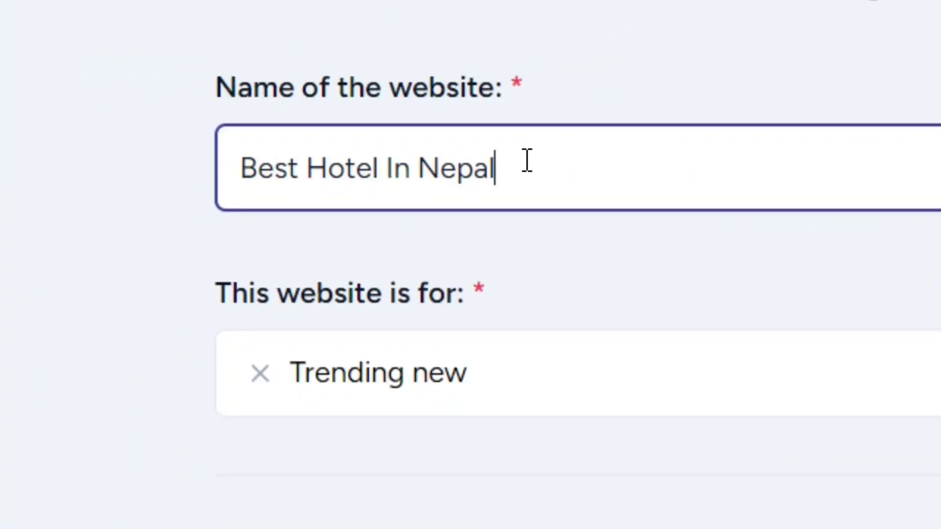
drag(527, 172, 211, 174)
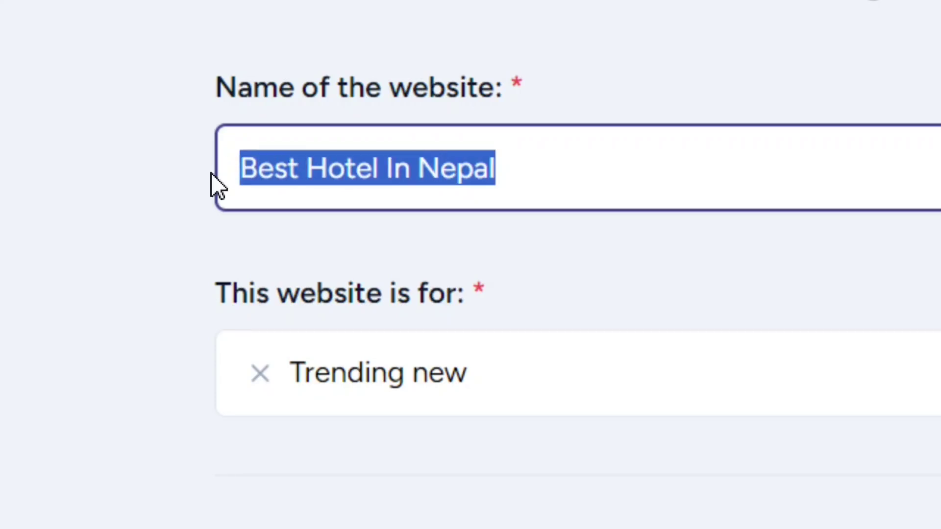
click(619, 163)
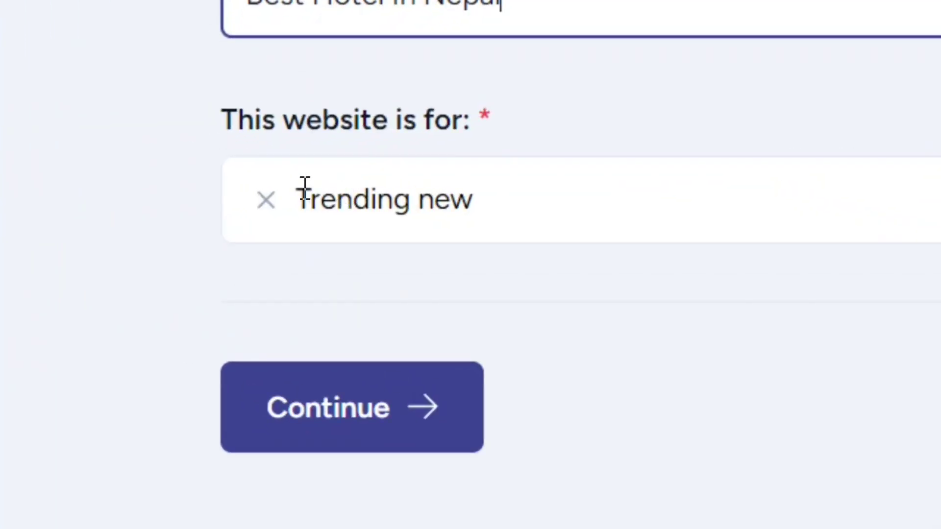
click(299, 201)
text(Hotel)
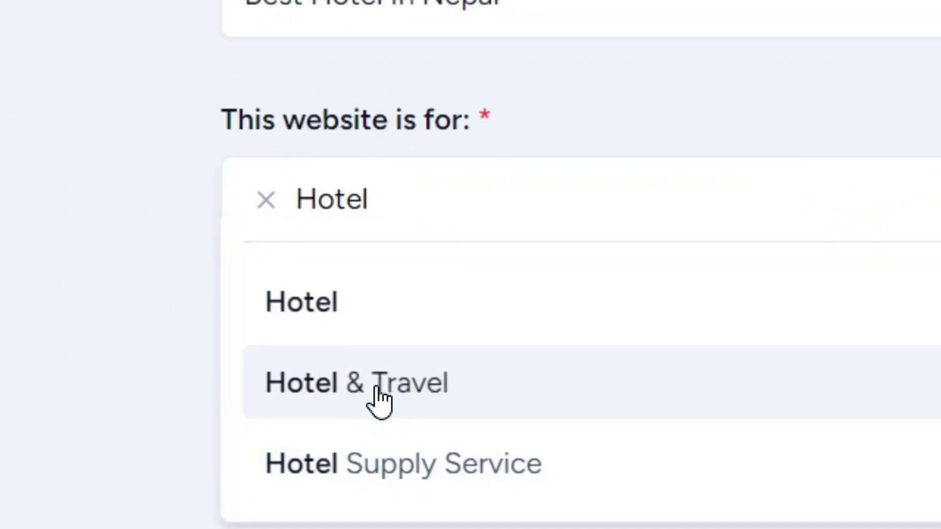
click(381, 399)
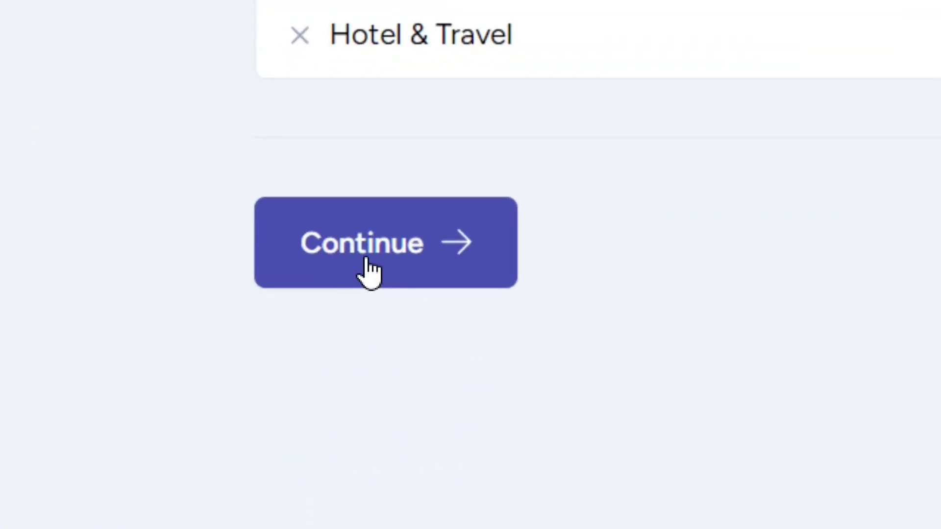
click(370, 272)
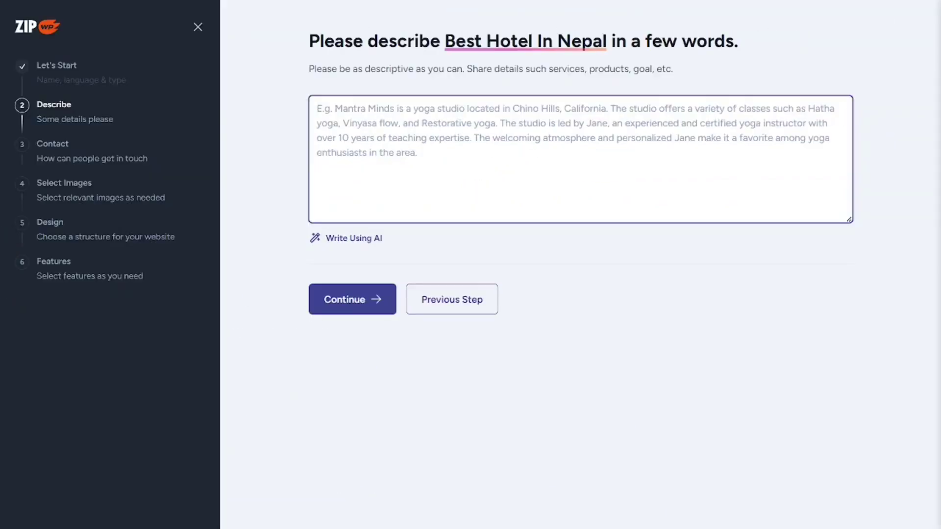
Step: Describe the site as a blog about Nepalese hotels, improve it with AI, and accept it
text(Best Hotel in Nepal is a blogging website that we blog about hotels and where to rest and enjoy your vacation or holidays in the Heart of Nepal. If you are a traveler and you don't know where to book a hotel then we are there to guide you with all your hotel services. We provide you with the best affordable prices when with comes to booking hotels and enjoying your stay in the country called Nepal. Its all about blogging and giving value for your money. We have been in business for about 15 years now and our customers love us.)
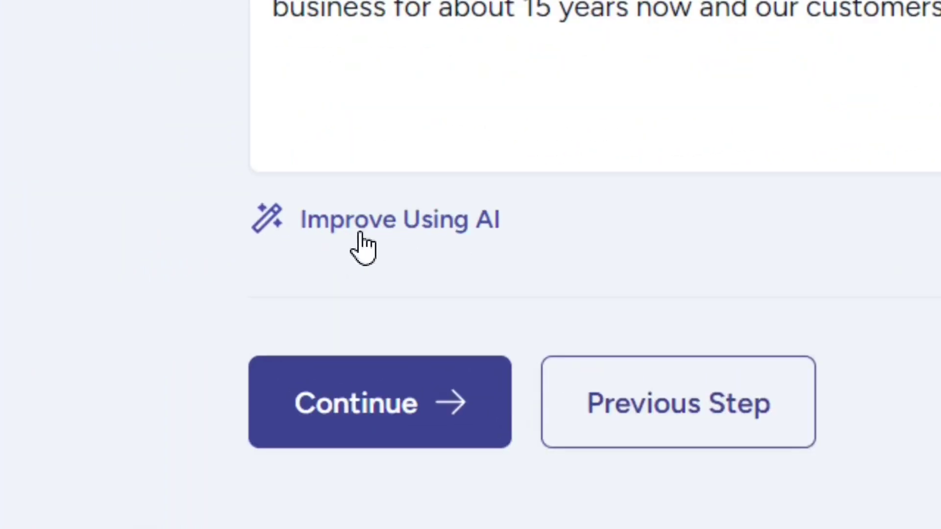
click(400, 228)
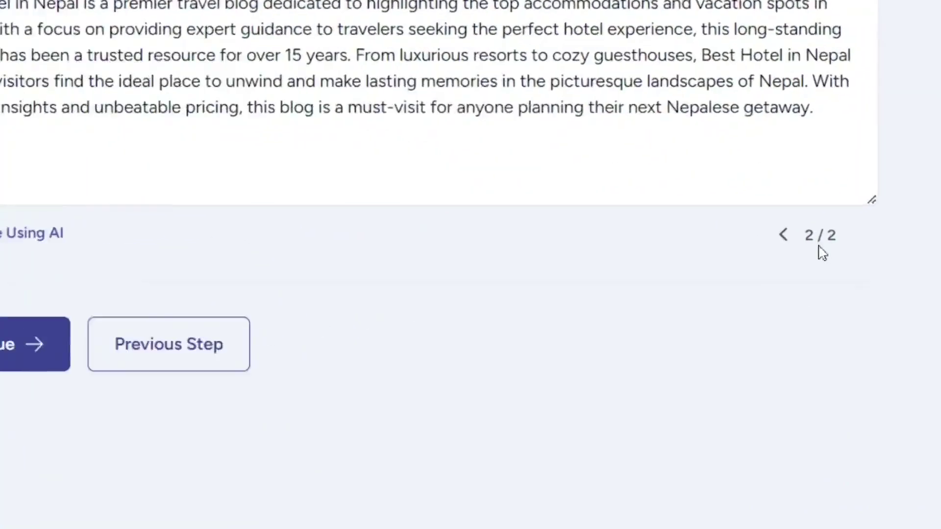
click(734, 231)
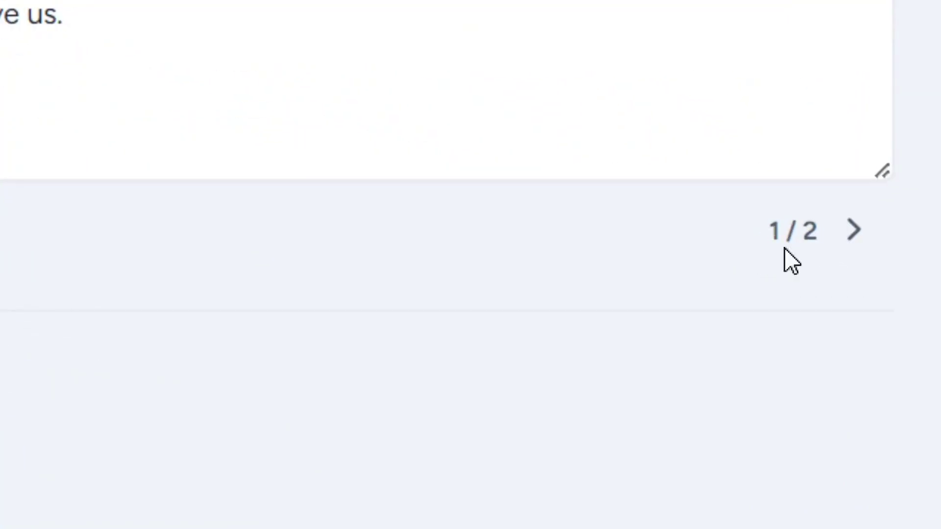
click(831, 231)
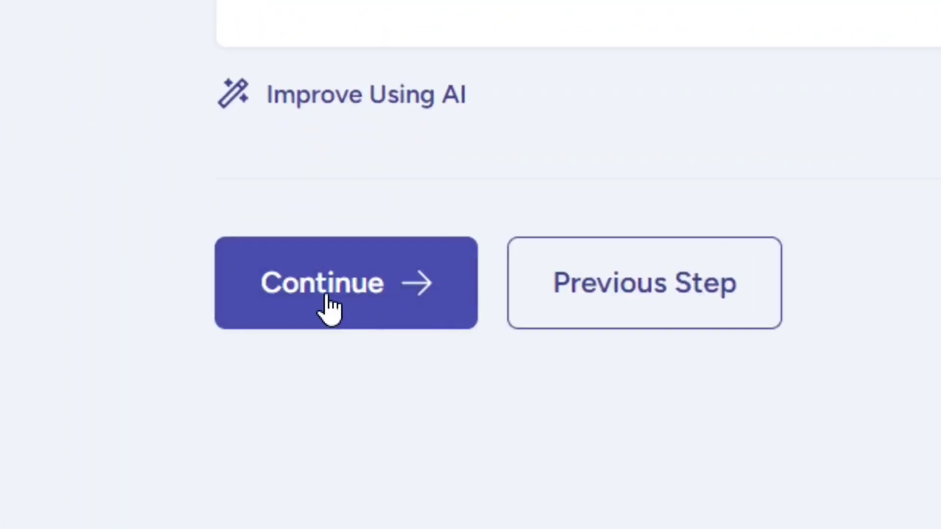
click(353, 307)
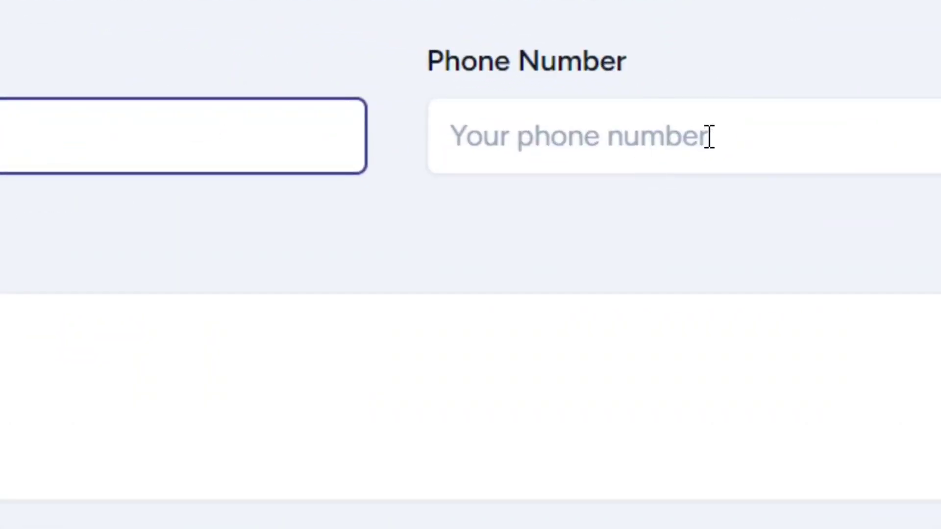
Step: Leave the phone, address and social network fields blank on the Contact step
click(677, 128)
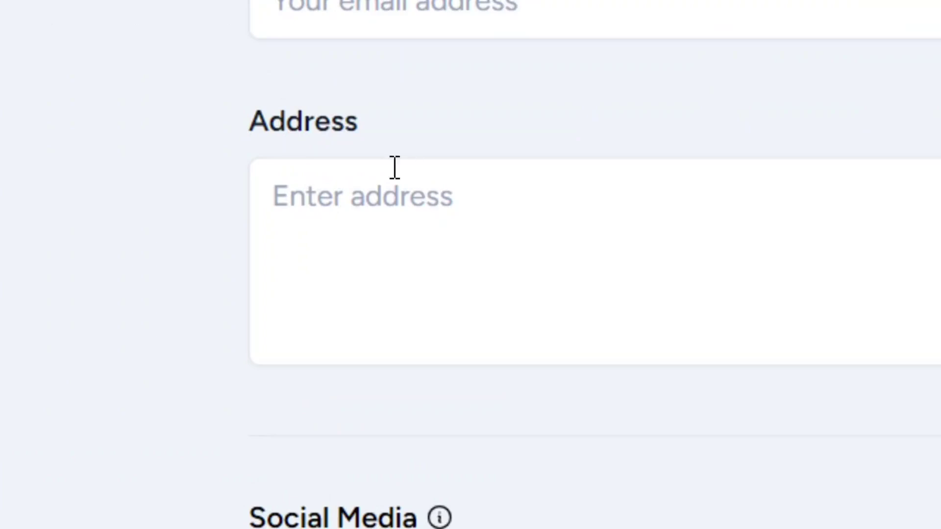
click(441, 260)
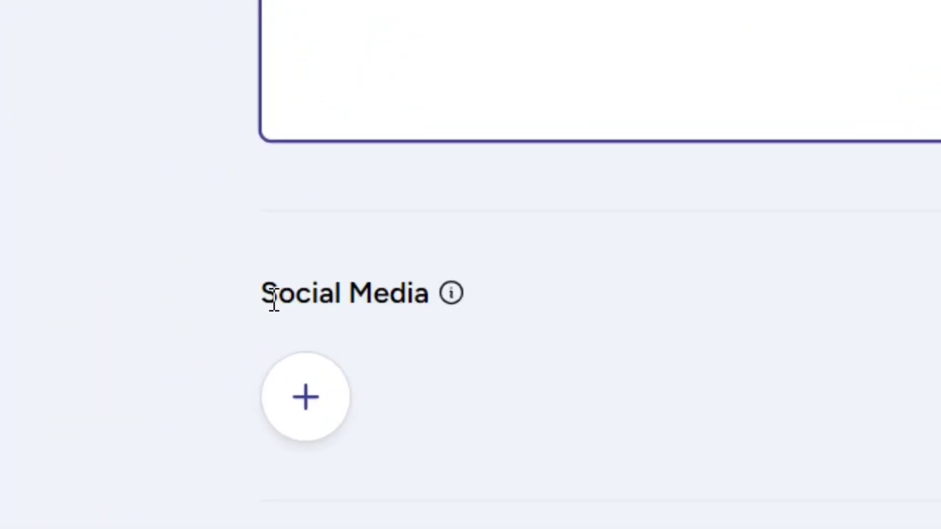
drag(268, 301, 430, 295)
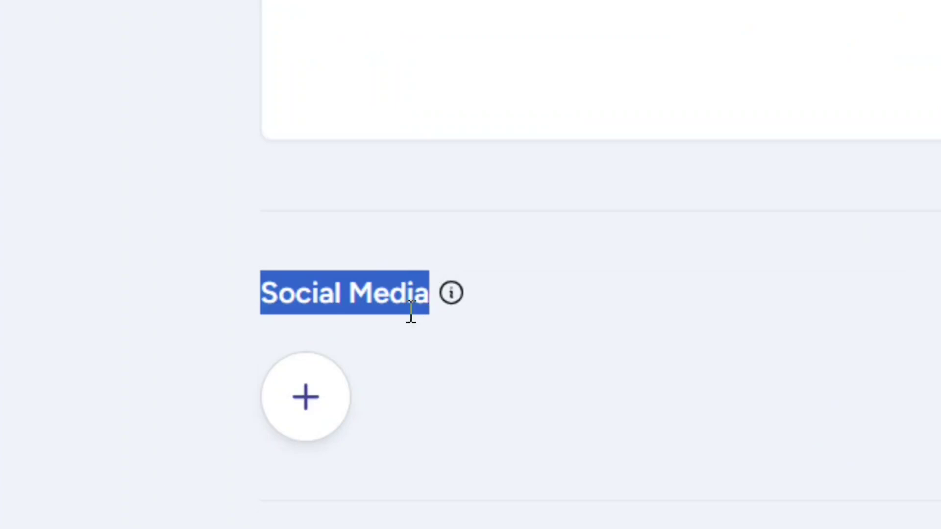
click(316, 418)
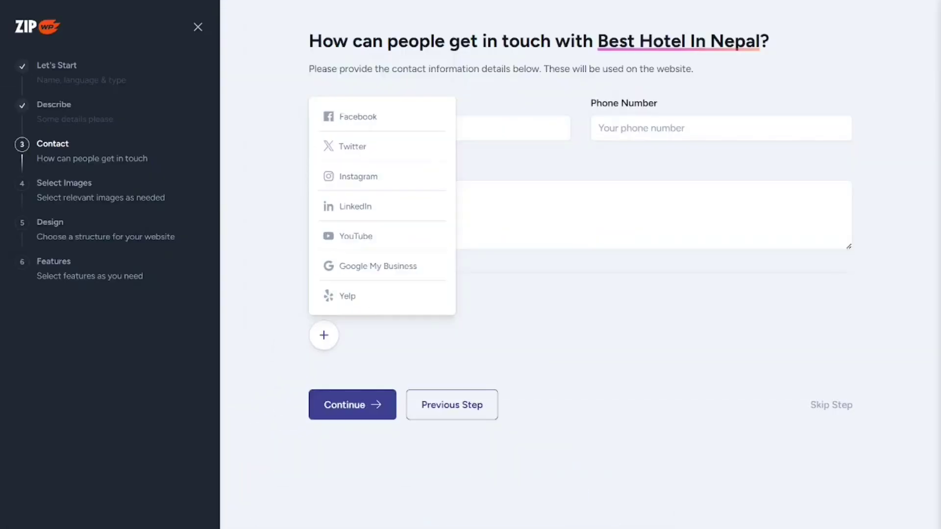
click(838, 428)
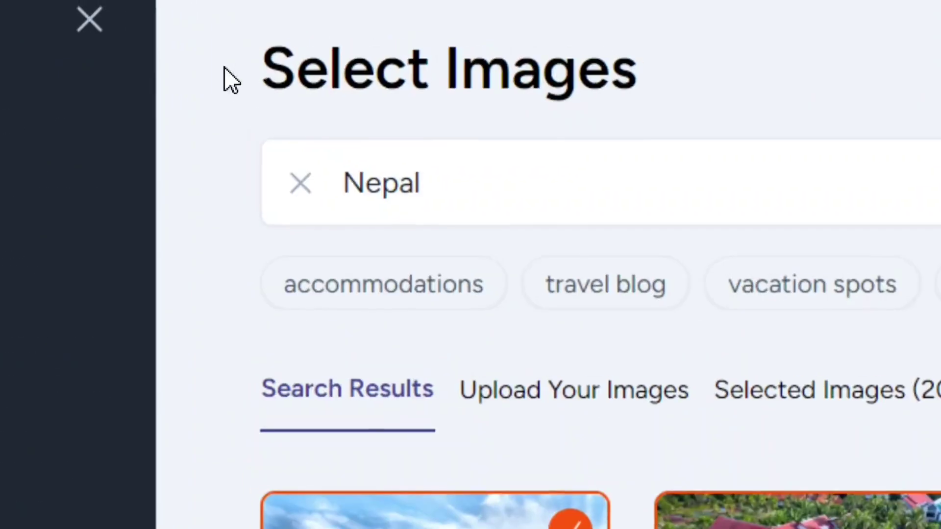
Step: Search images for luxurious resorts, review the 20 selected ones, and continue to Design
drag(285, 66, 645, 97)
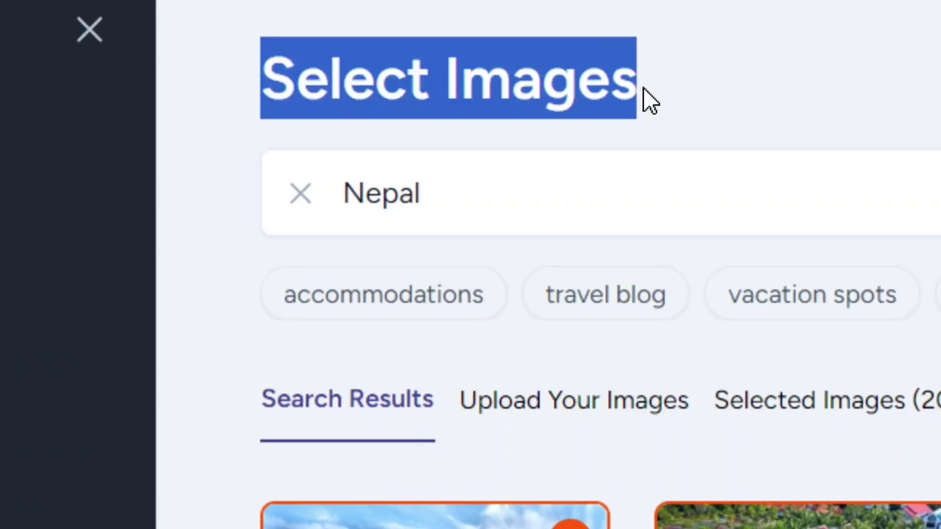
click(711, 95)
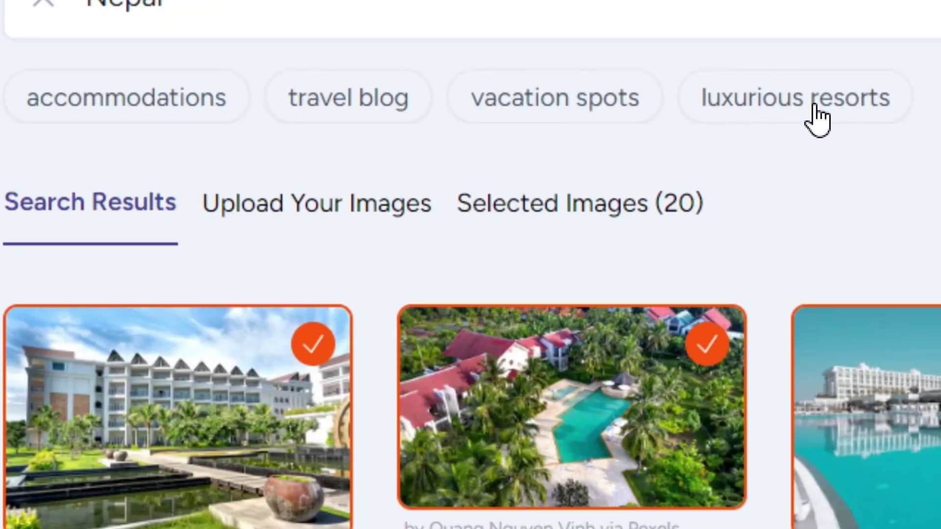
click(813, 106)
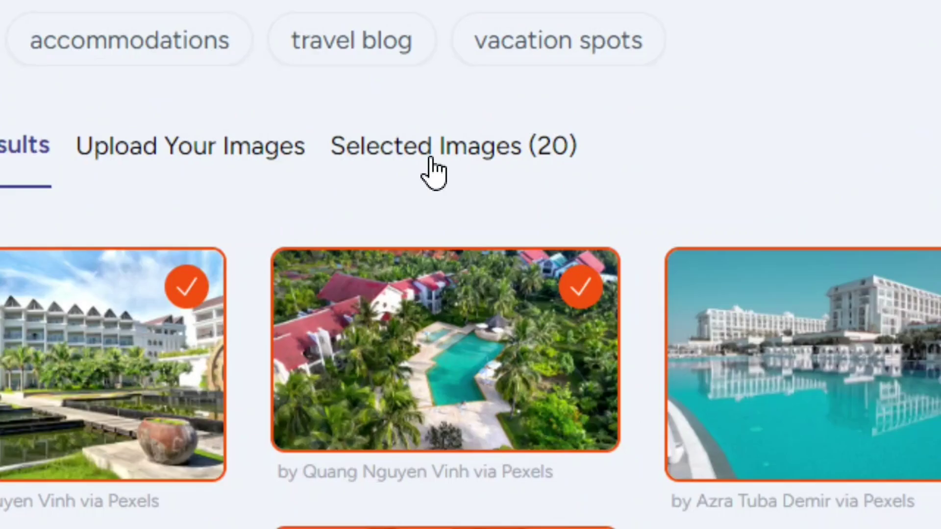
click(439, 155)
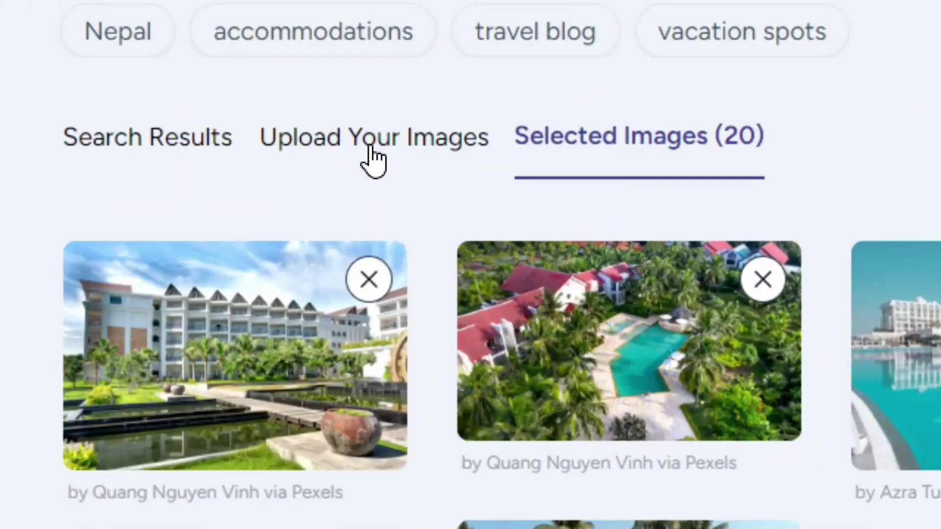
click(373, 157)
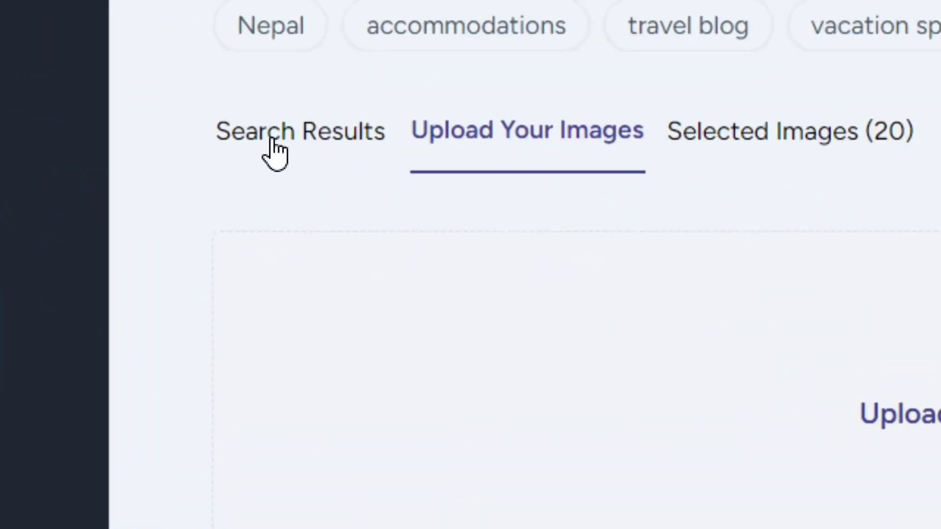
click(277, 147)
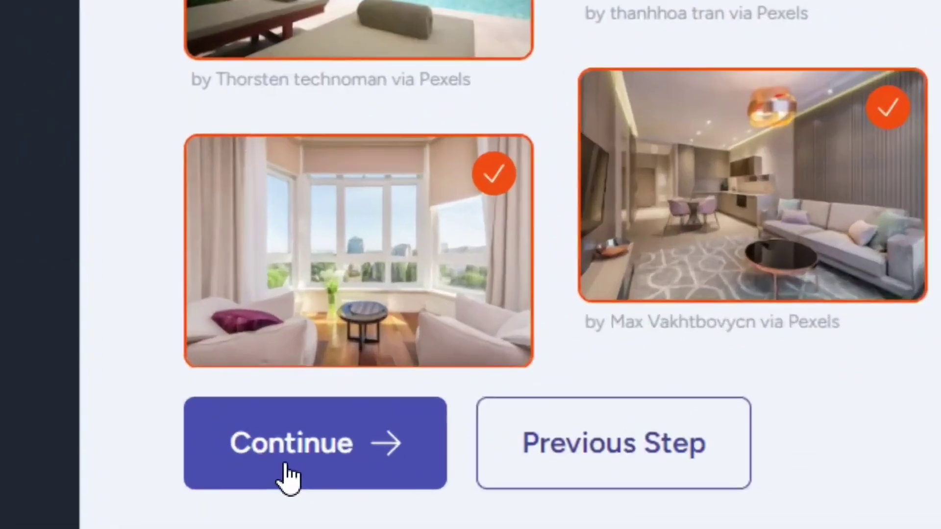
click(308, 474)
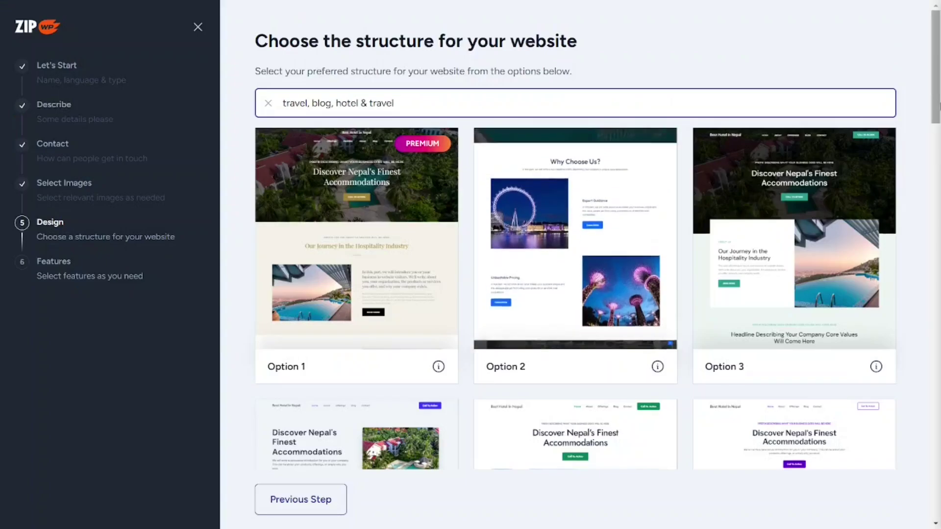
Step: Pick the Option 16 design and accept its colour palette
scroll(574, 49, down, 2)
scroll(362, 228, down, 15)
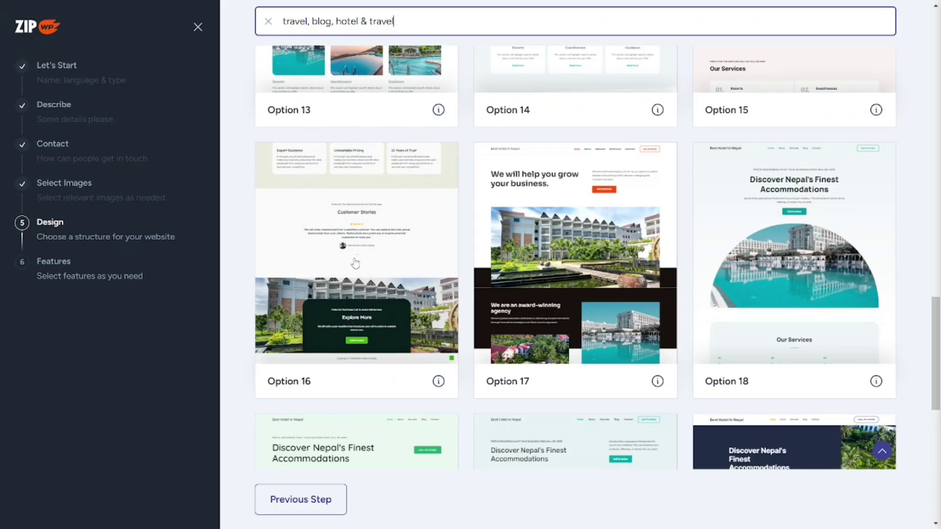
click(355, 264)
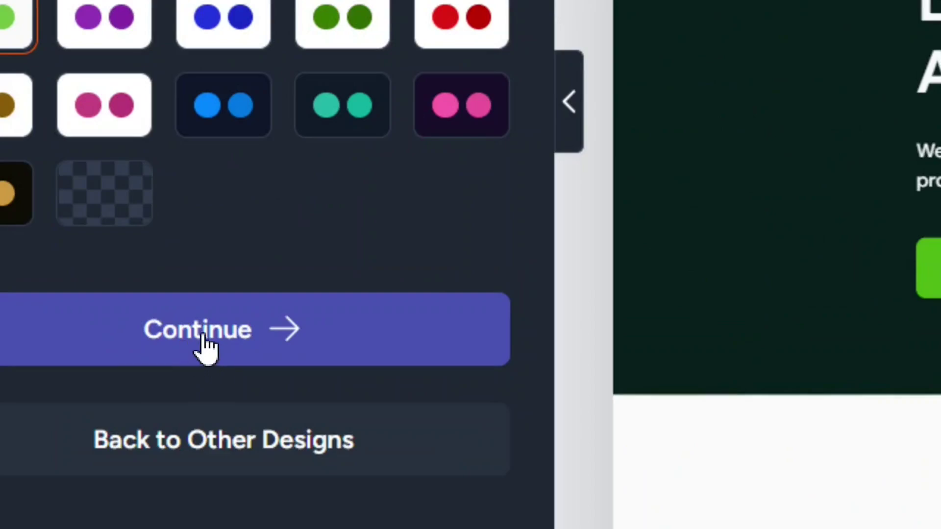
click(203, 351)
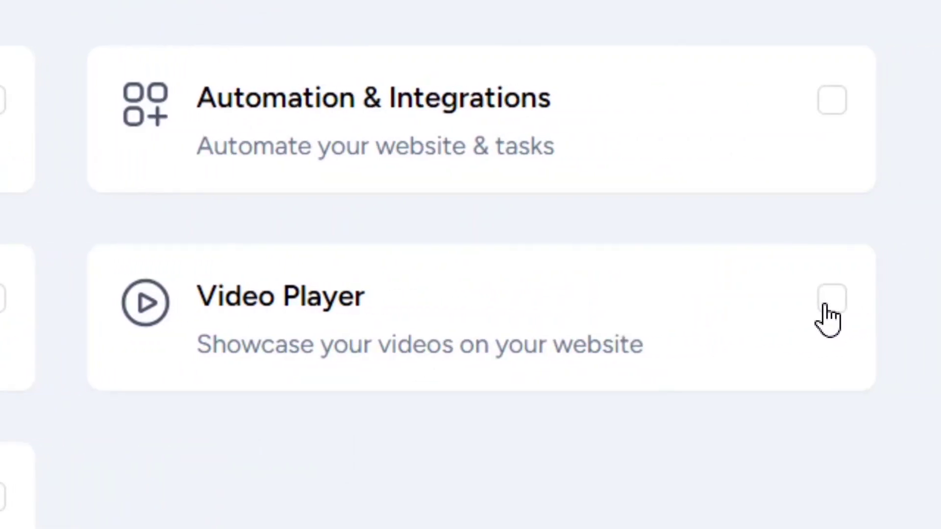
Step: Add no extra features (Video Player toggled off again) and confirm building the website
click(826, 307)
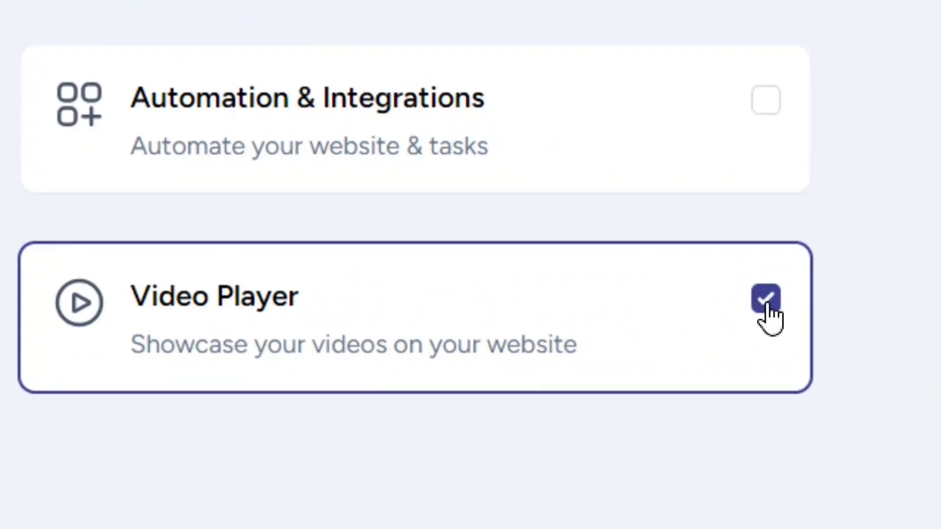
click(832, 300)
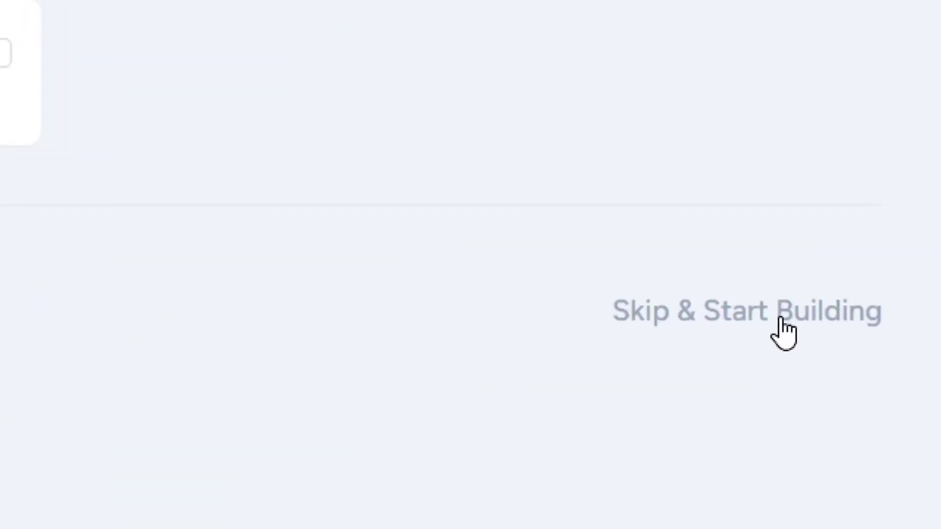
click(786, 318)
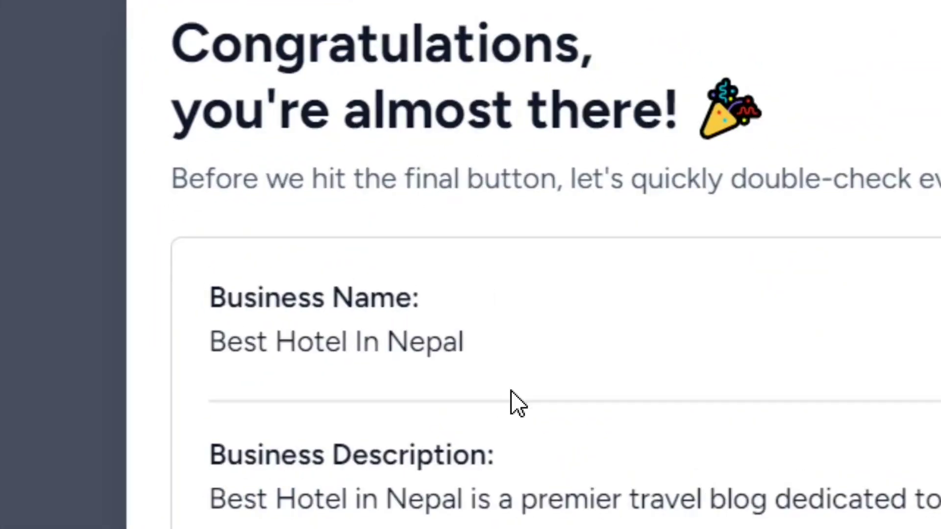
scroll(527, 475, down, 5)
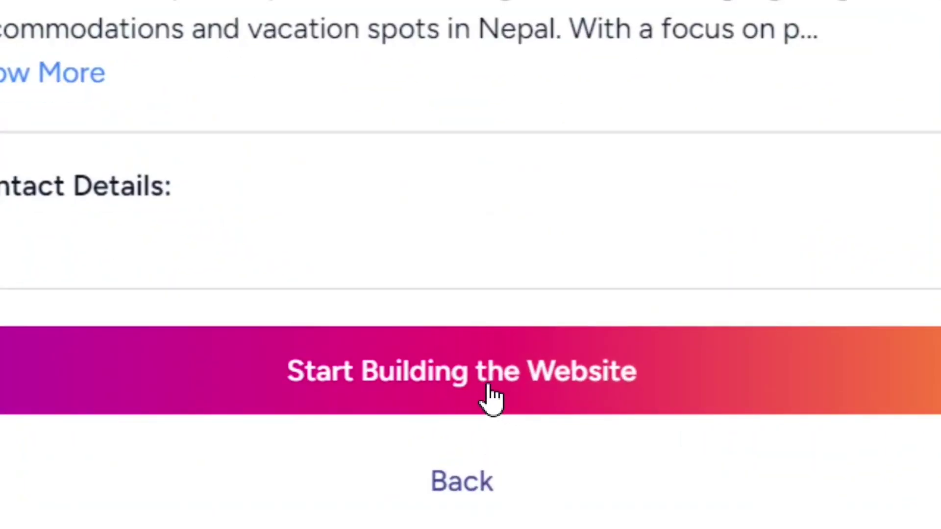
click(477, 390)
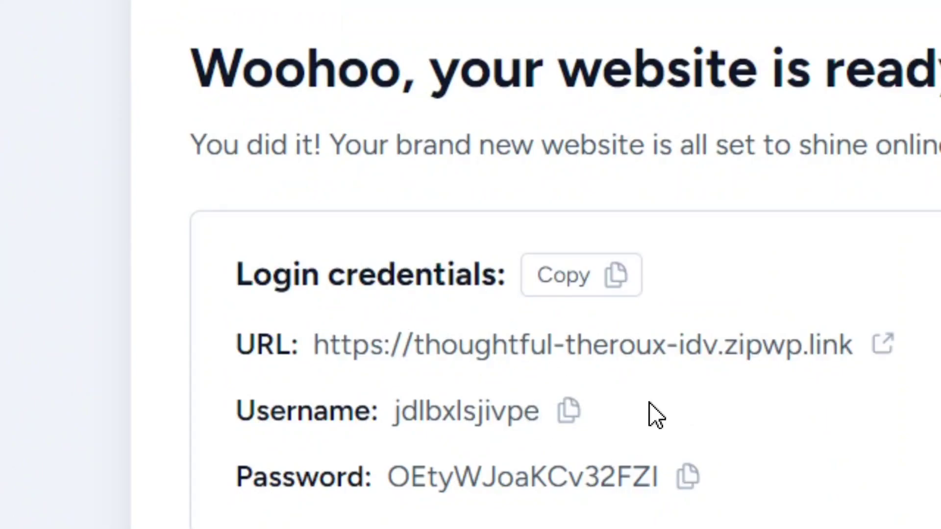
Step: Copy the new site's login credentials and open the live Best Hotel In Nepal homepage
click(564, 277)
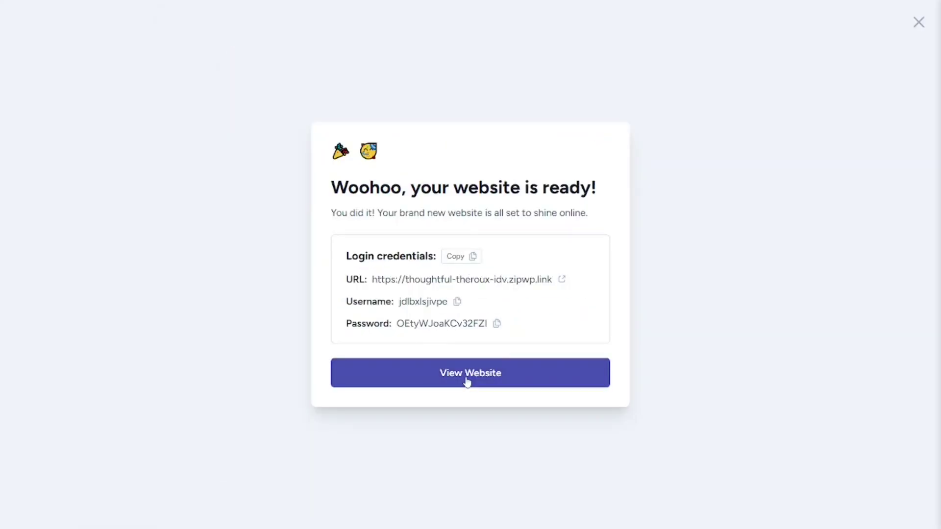
click(468, 379)
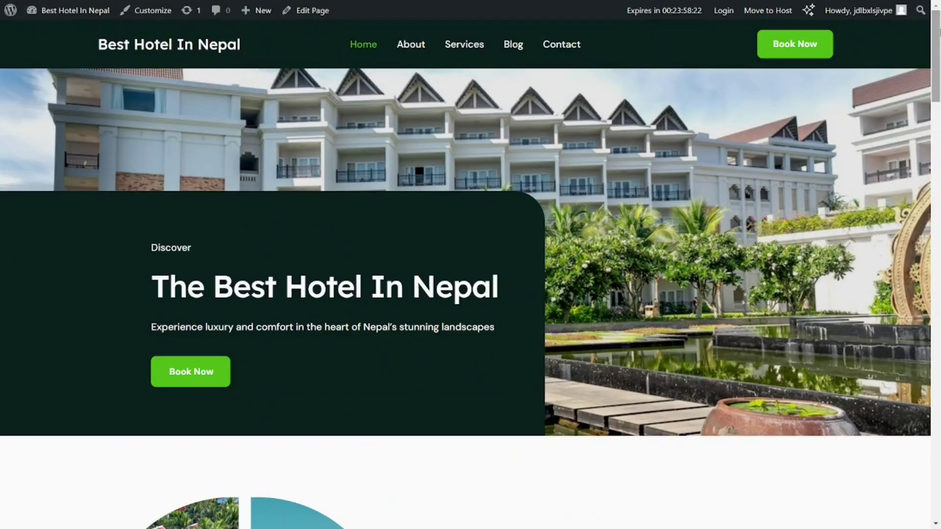
scroll(470, 274, down, 15)
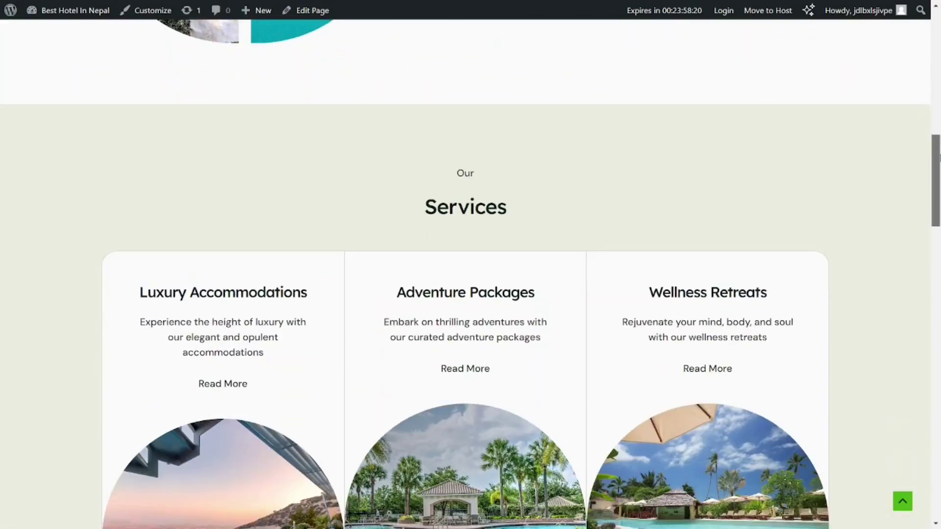
scroll(471, 274, down, 8)
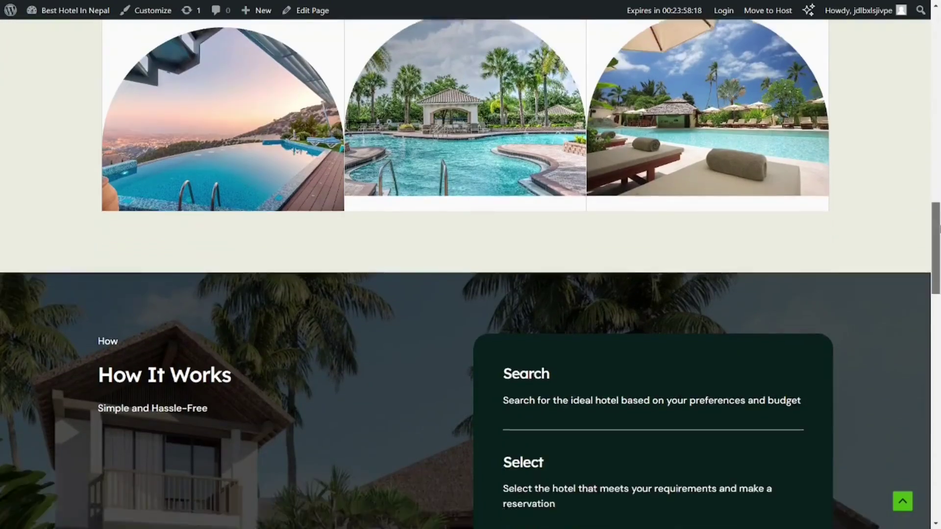
scroll(470, 275, down, 10)
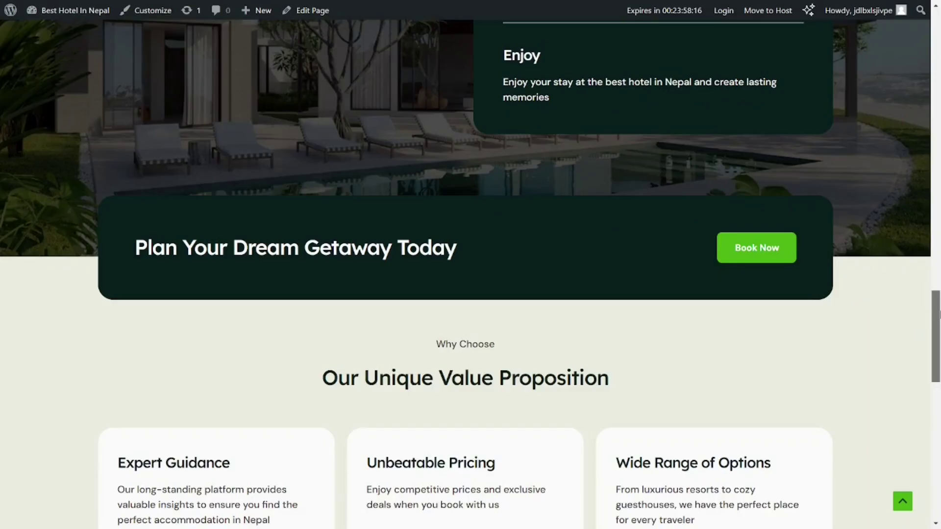
scroll(471, 274, down, 9)
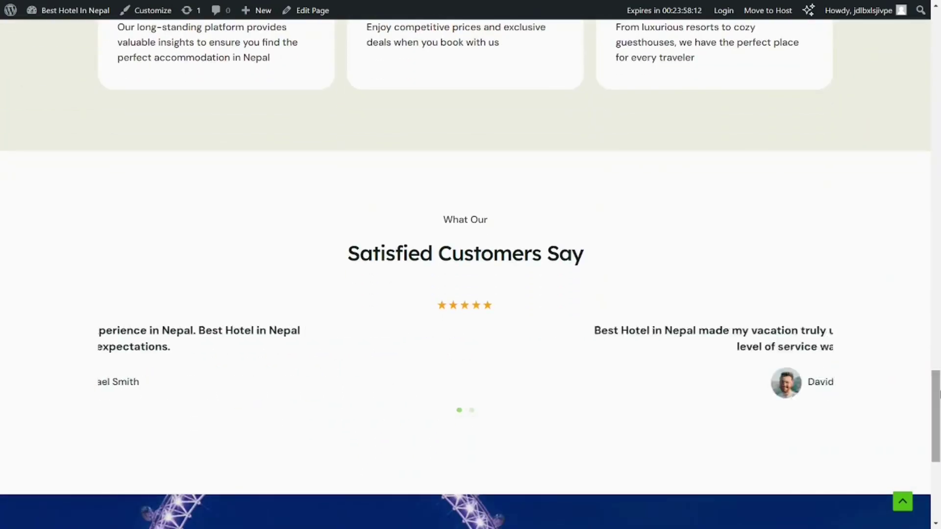
scroll(939, 392, down, 7)
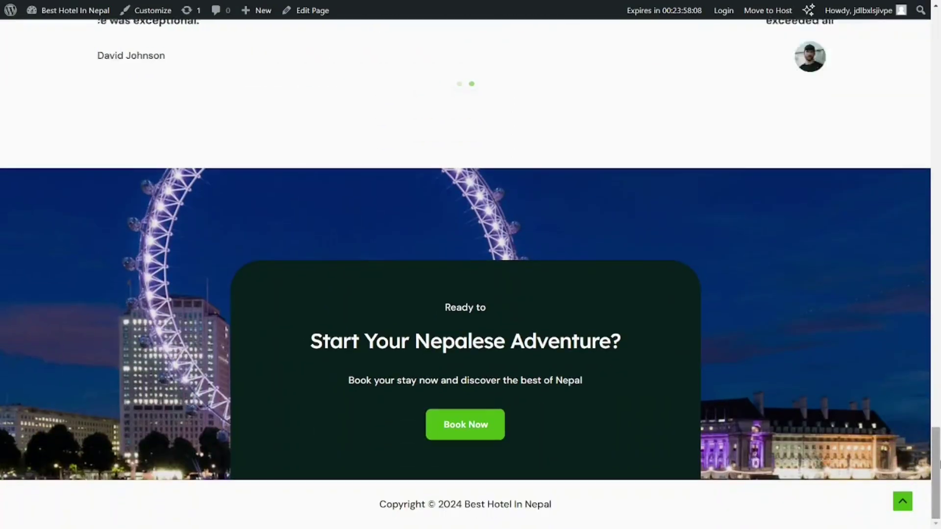
drag(939, 463, 938, 54)
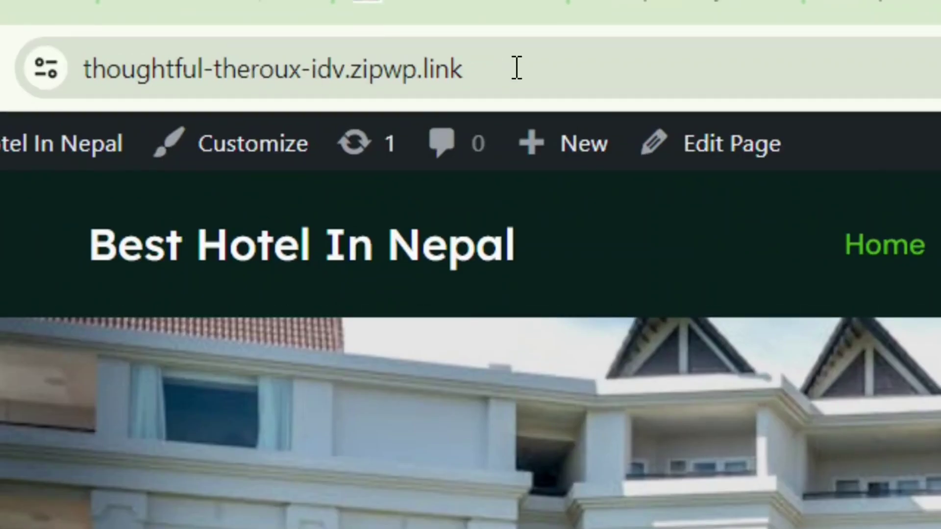
Step: Append /wp-admin to the site address to reach the WordPress admin dashboard
click(517, 69)
double_click(517, 68)
click(579, 69)
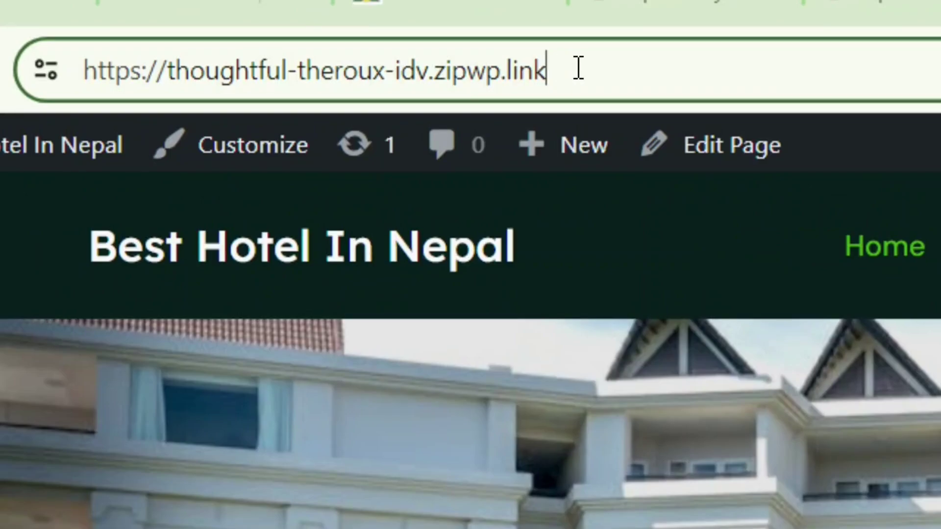
text(/wp-admin)
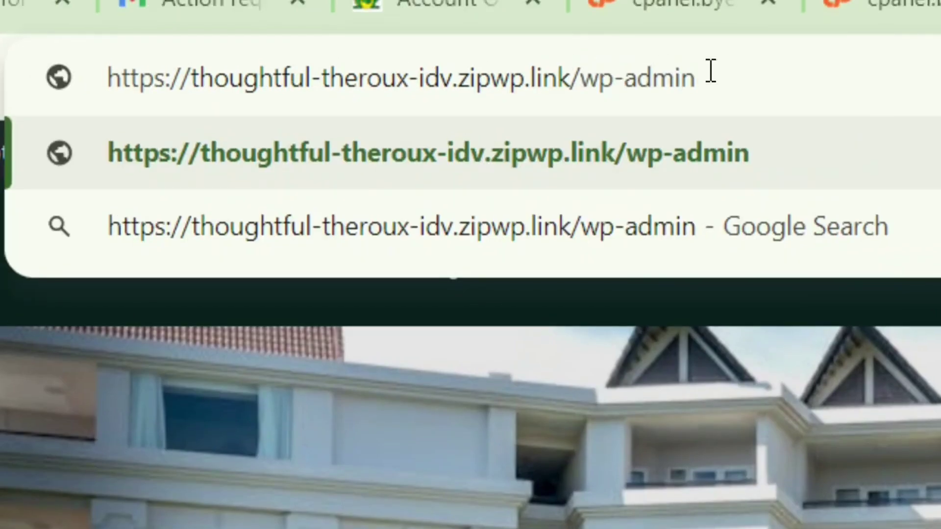
drag(725, 88, 591, 90)
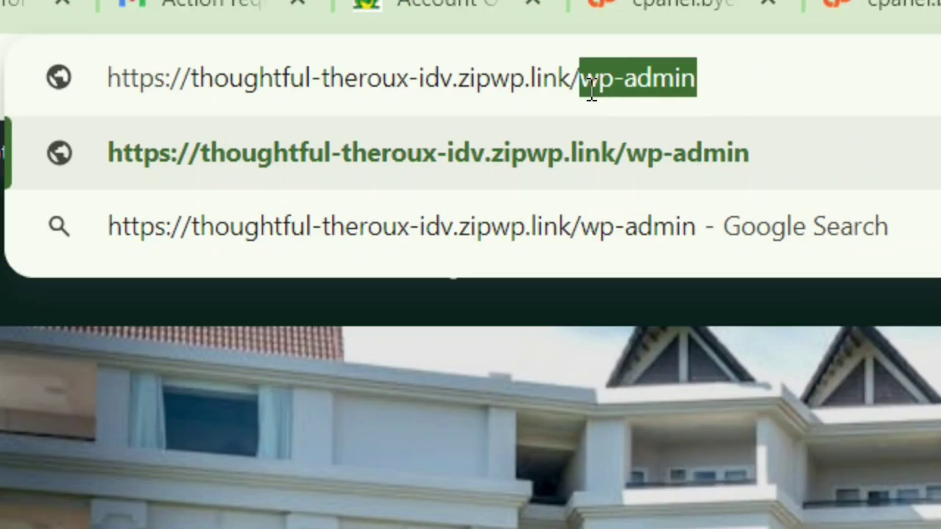
click(723, 79)
key(Return)
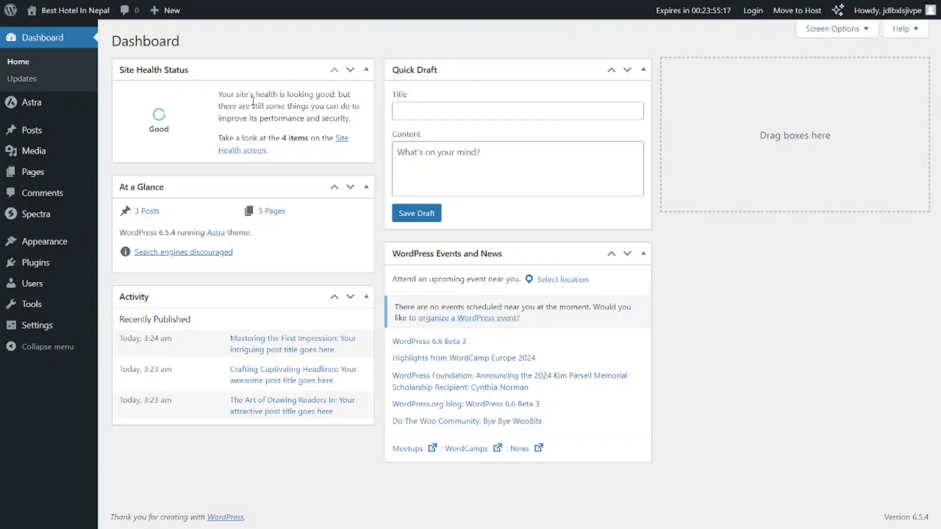
Step: Search plugins for 'wpvivid', then install and activate Migration, Backup, Staging – WPvivid
mouse_move(44, 269)
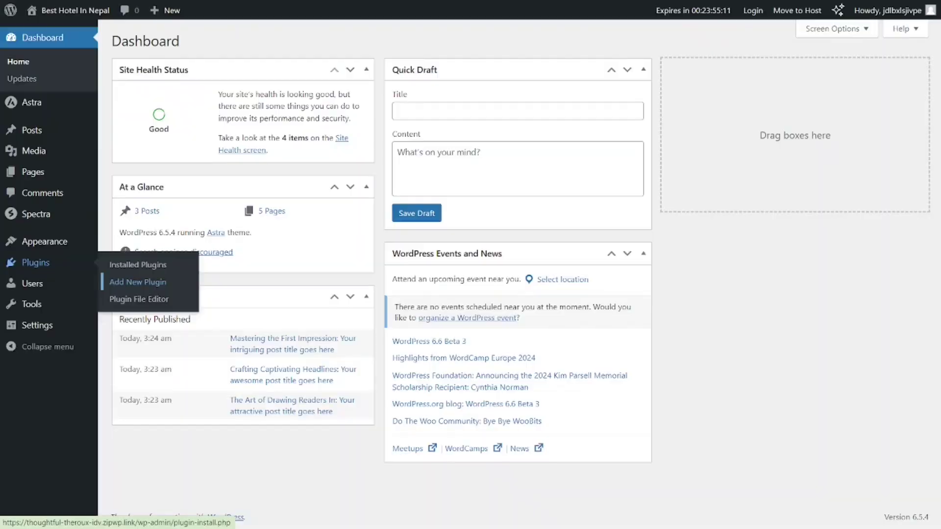
click(439, 326)
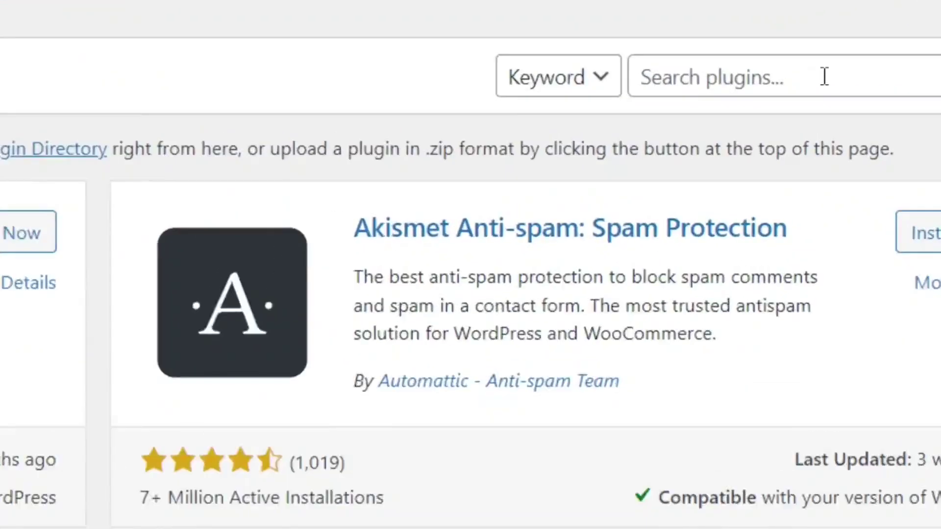
click(824, 76)
text(wpvivid)
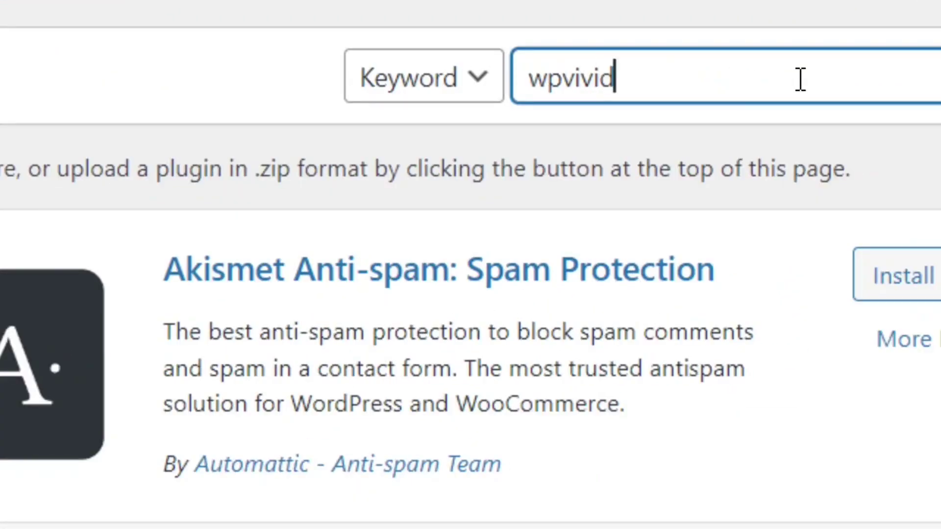
drag(800, 79, 524, 83)
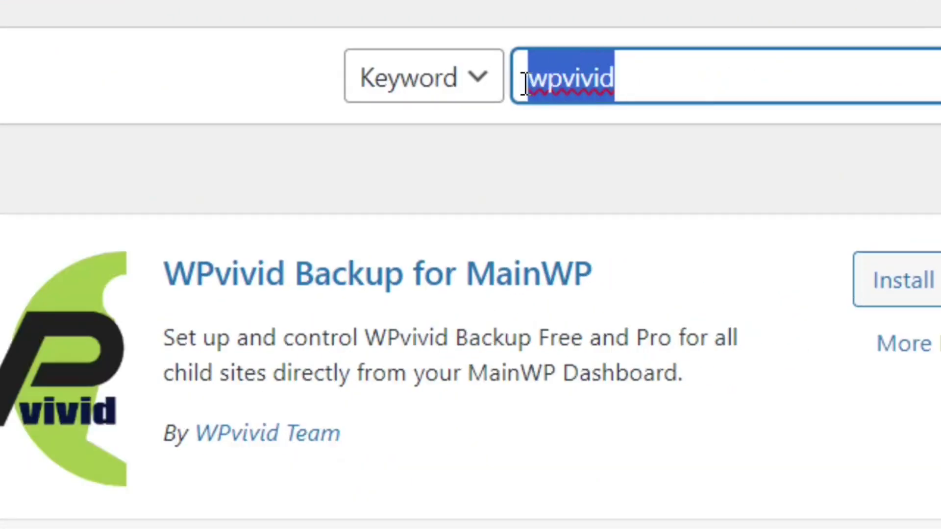
click(675, 84)
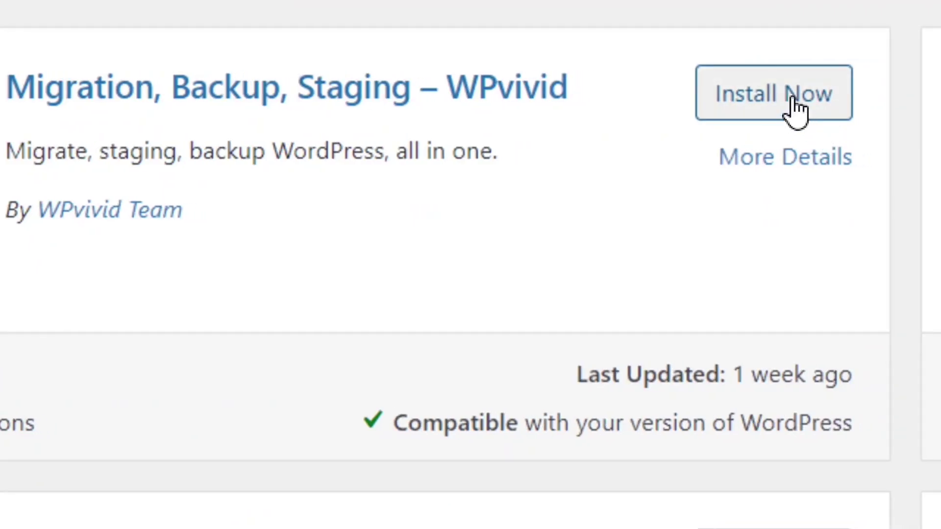
click(792, 100)
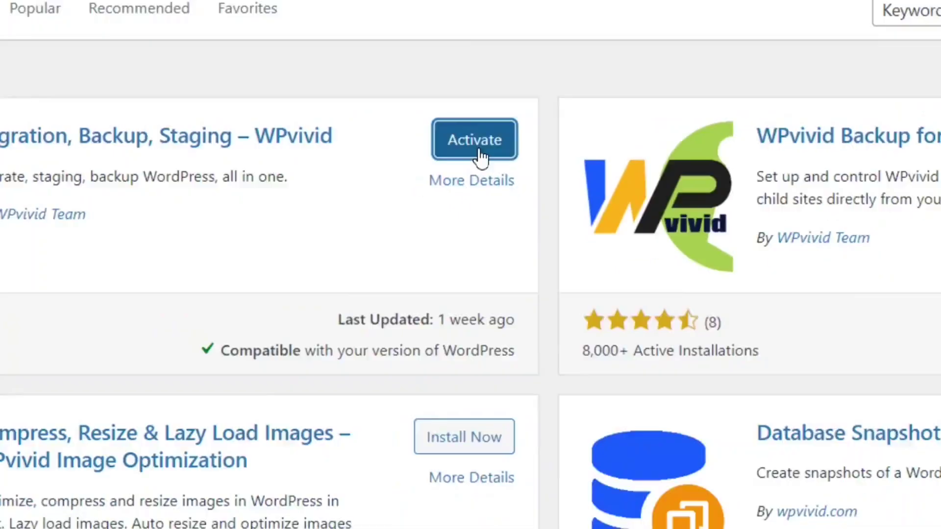
click(479, 153)
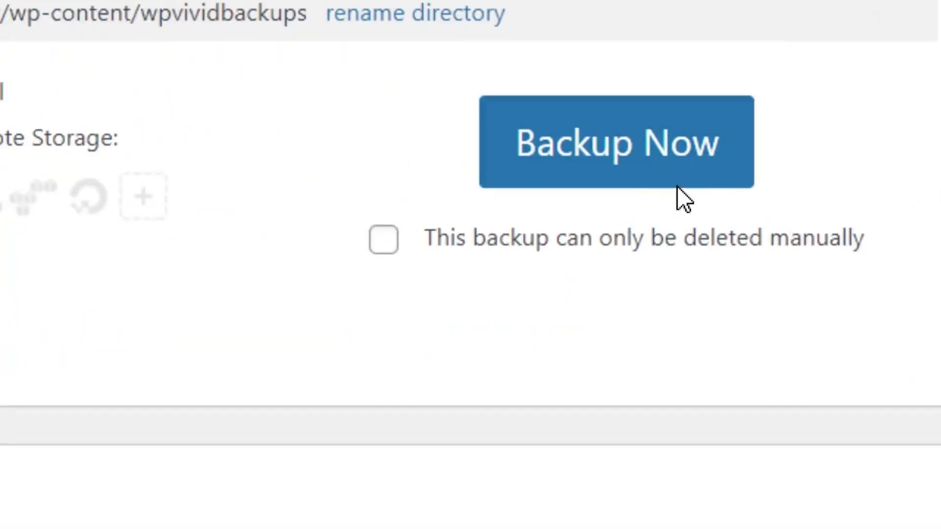
Step: Run a WPvivid Backup Now and find the Jun-19-2024 03:28, 39.16 MB backup in the list
click(634, 172)
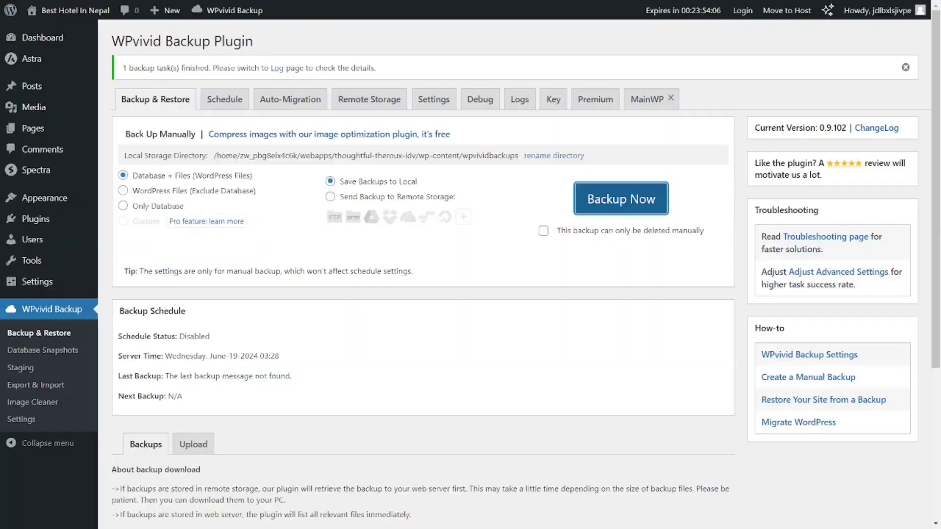
scroll(421, 264, down, 2)
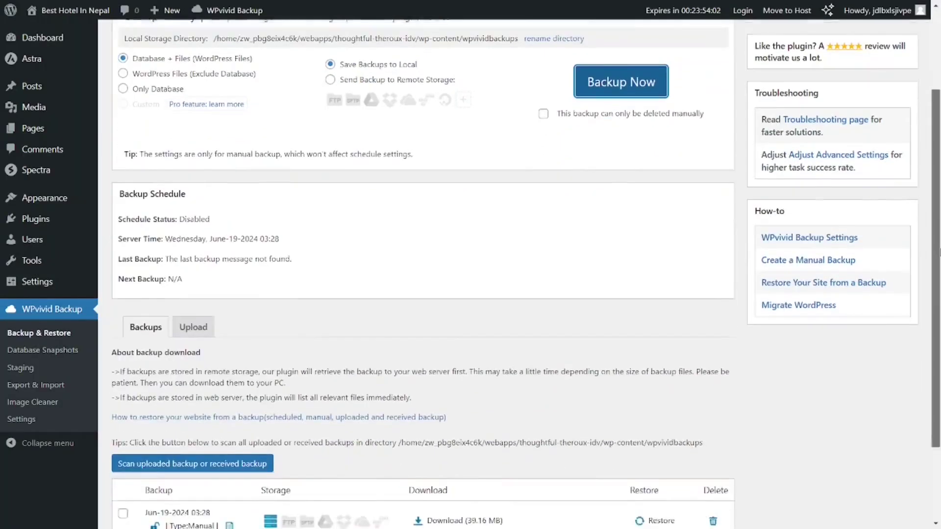
scroll(139, 229, down, 2)
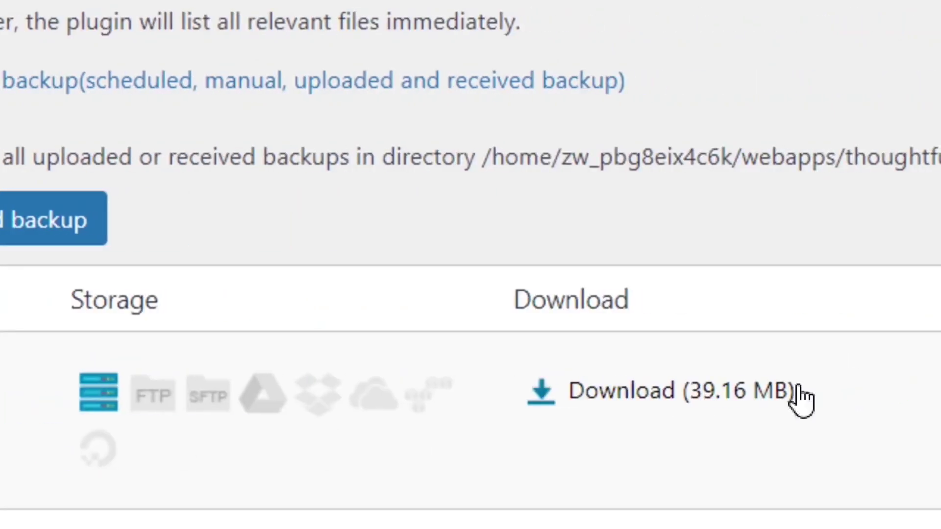
Step: Download the backup's 39.2 MB zip and confirm in Chrome's downloads that it finished
click(571, 396)
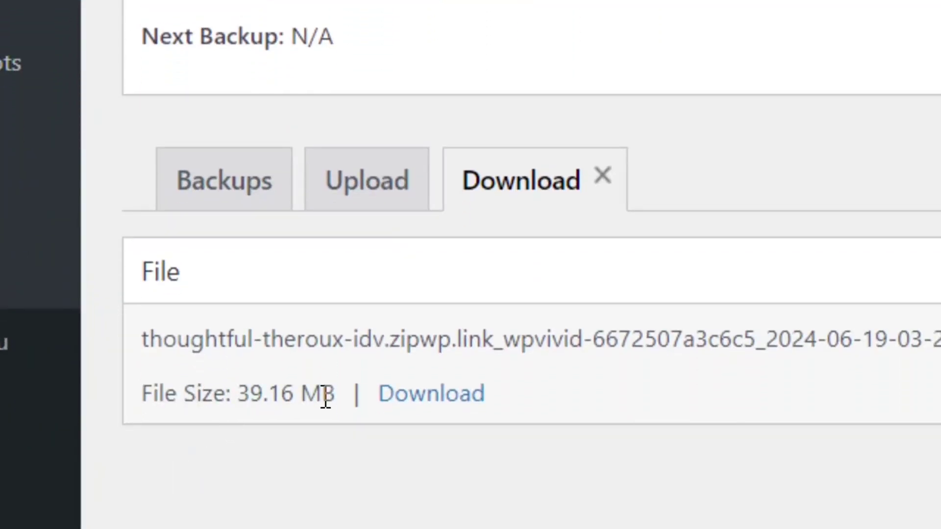
click(447, 398)
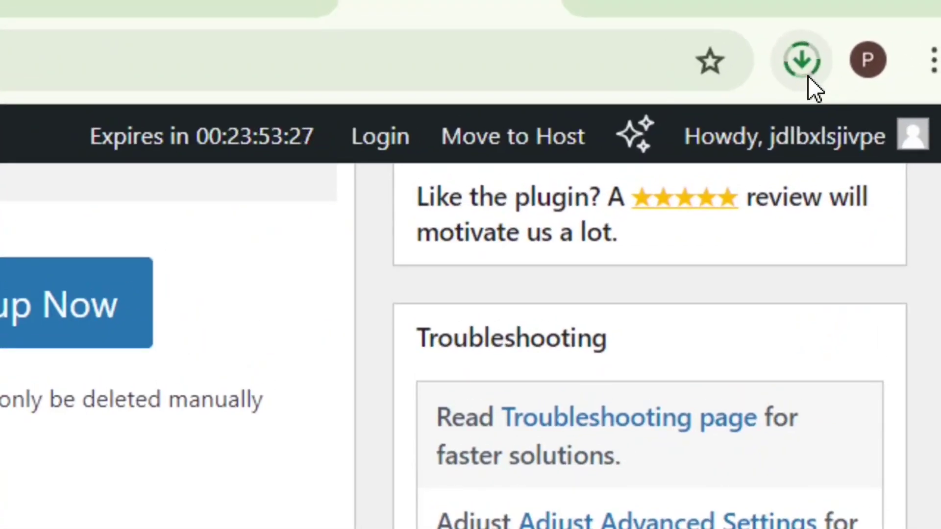
click(818, 62)
mouse_move(498, 269)
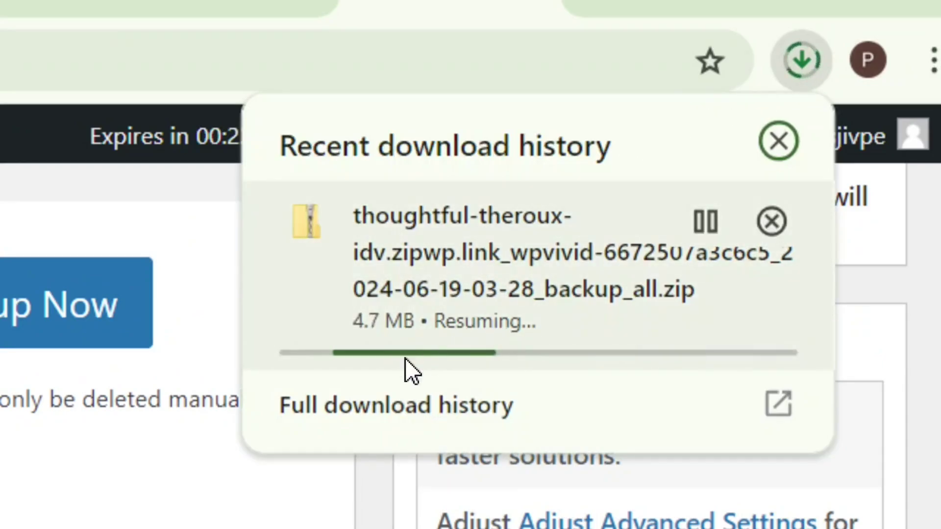
click(803, 62)
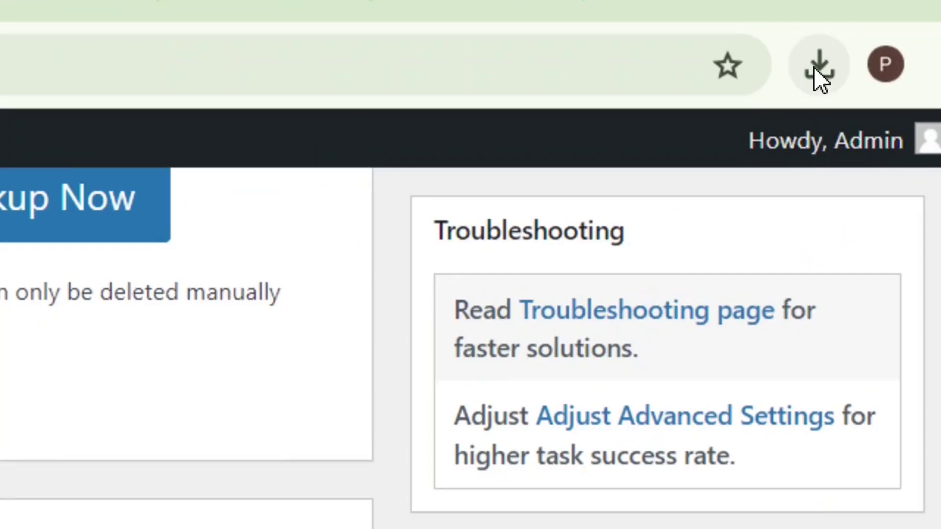
click(881, 39)
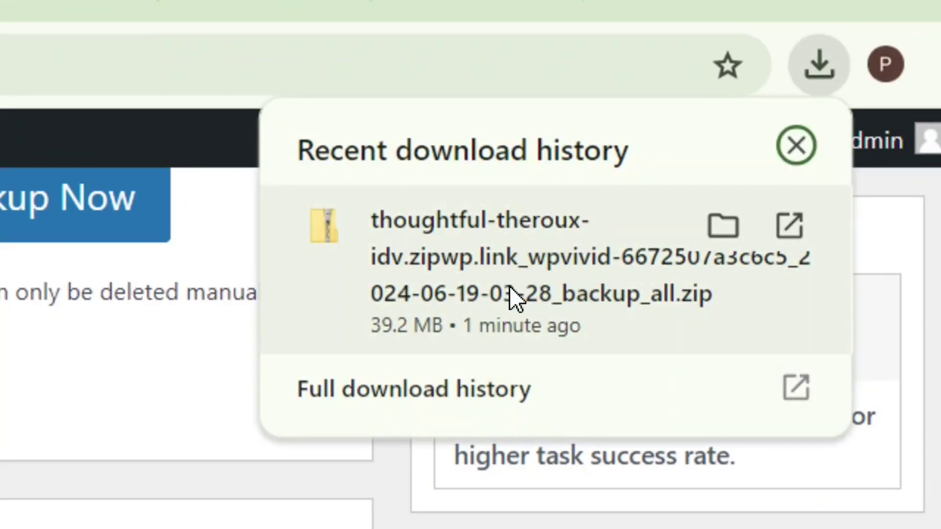
click(714, 223)
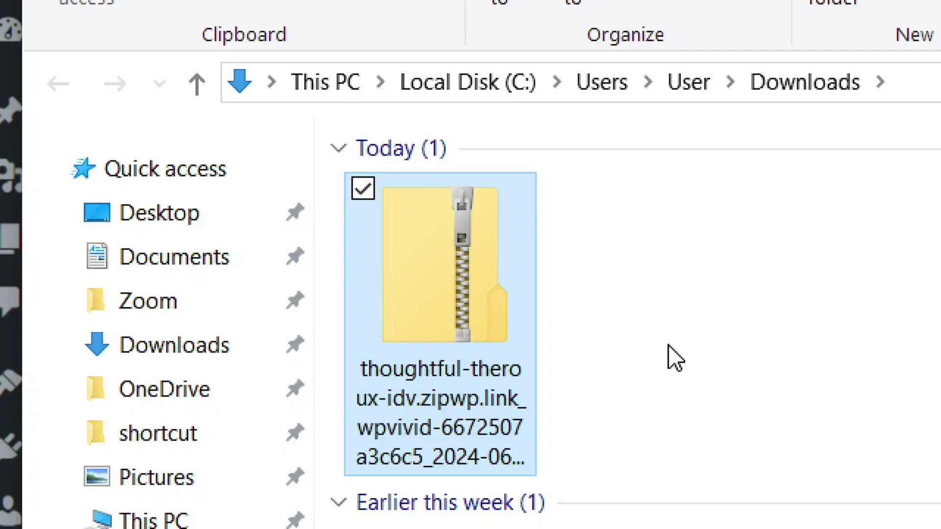
Step: Check the backup zip in the Downloads folder and go back to the byethost upload page
click(620, 319)
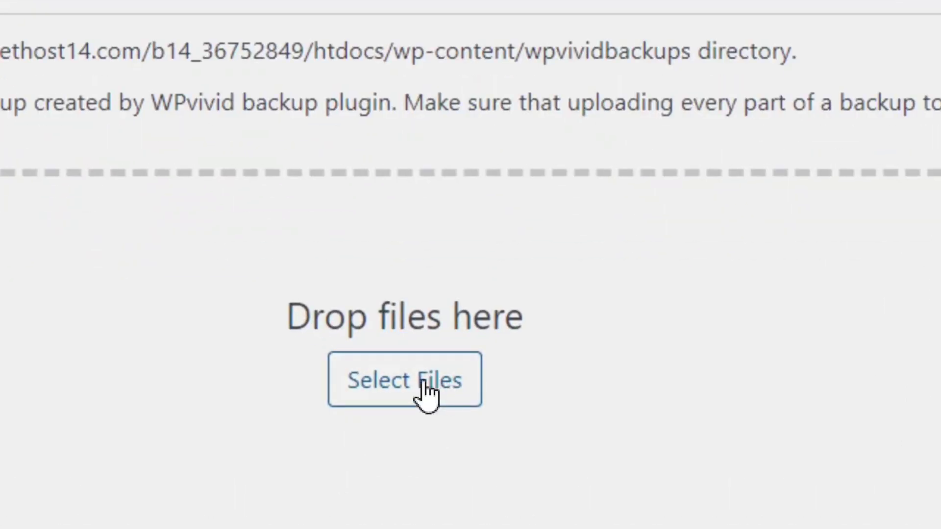
Step: Select the downloaded backup zip in WPvivid's Upload tab and upload it to the byethost site
click(414, 395)
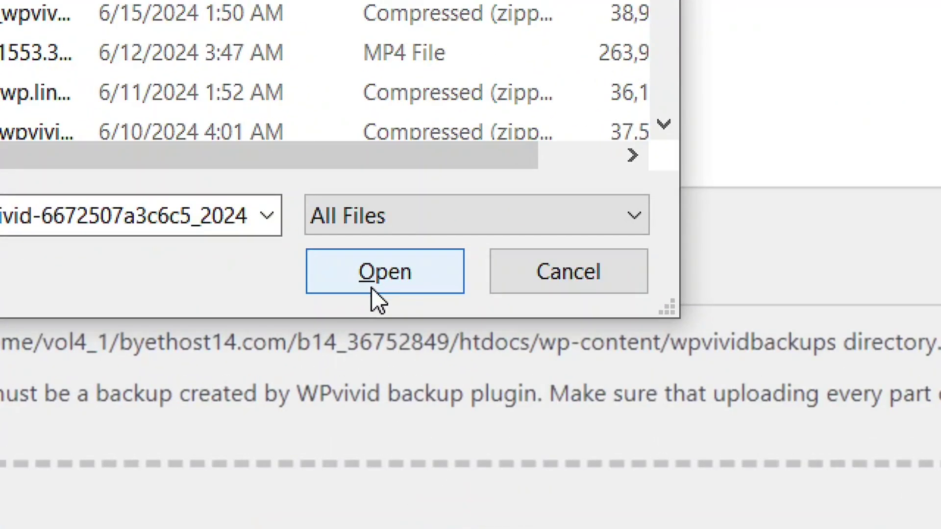
click(369, 279)
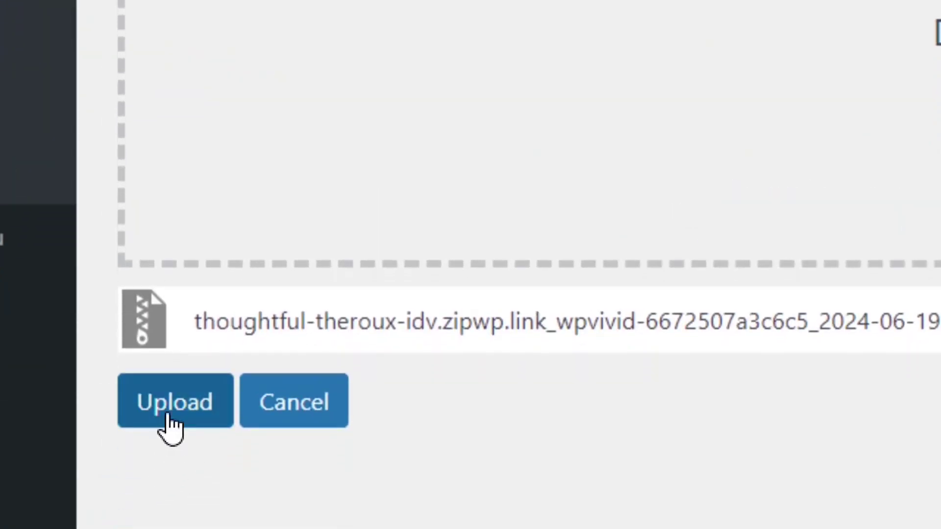
click(175, 505)
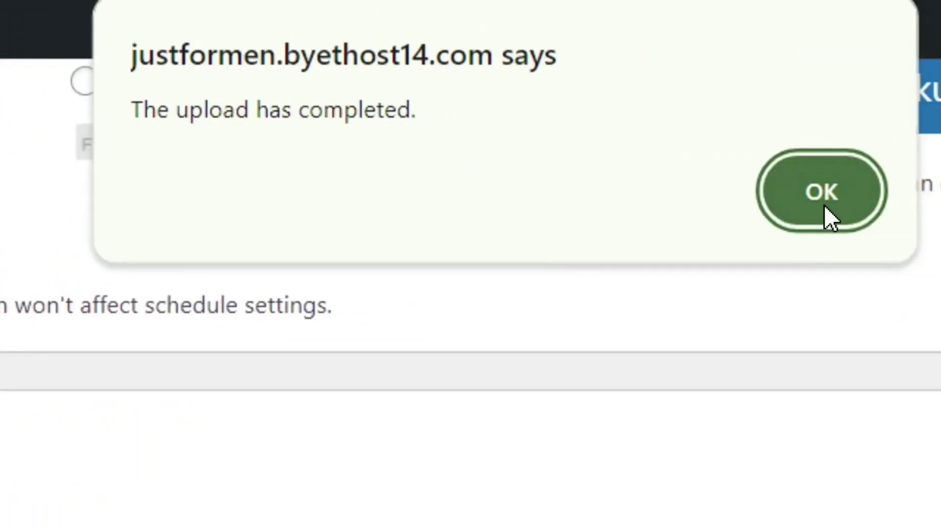
click(824, 204)
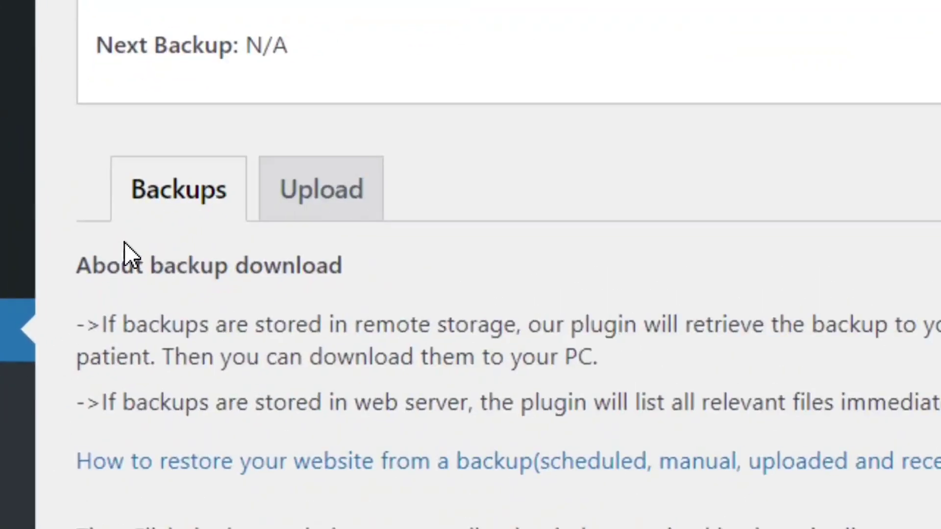
Step: Restore the site from the uploaded 39.16 MB backup and confirm it completed successfully
click(186, 223)
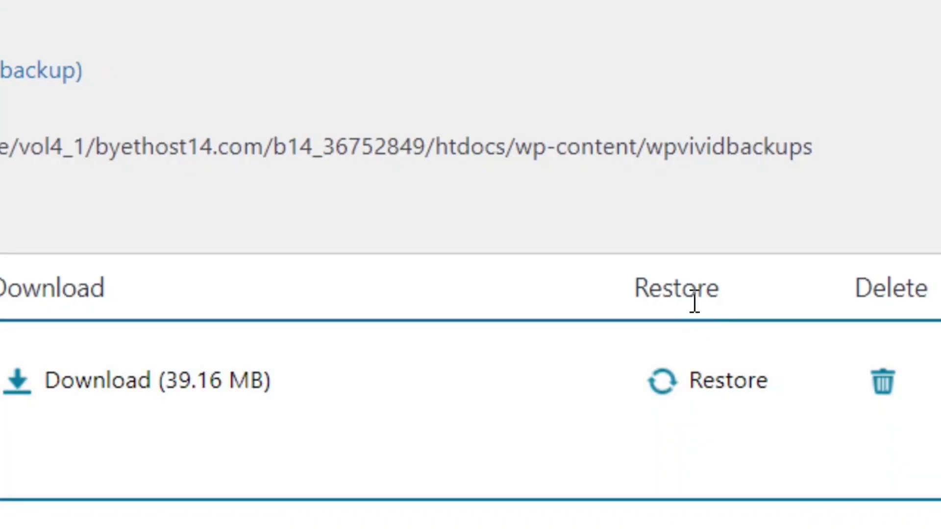
click(729, 390)
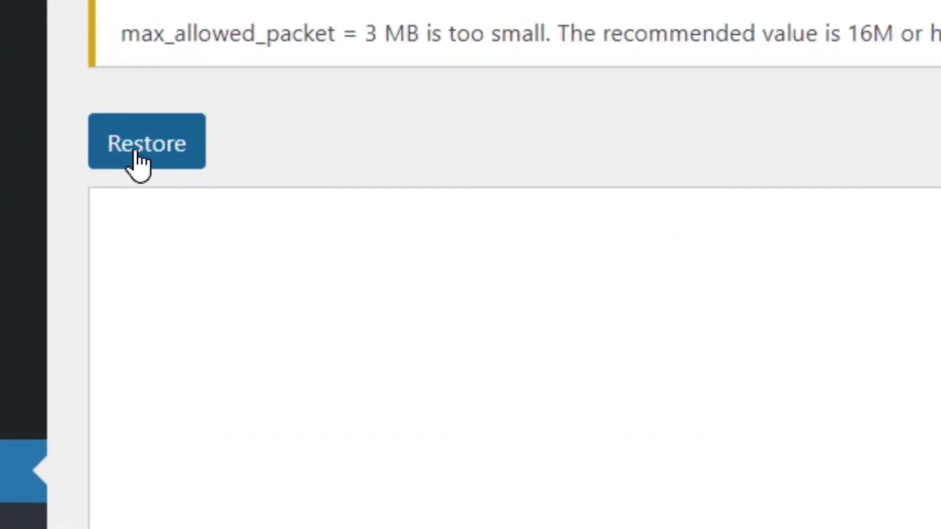
click(137, 153)
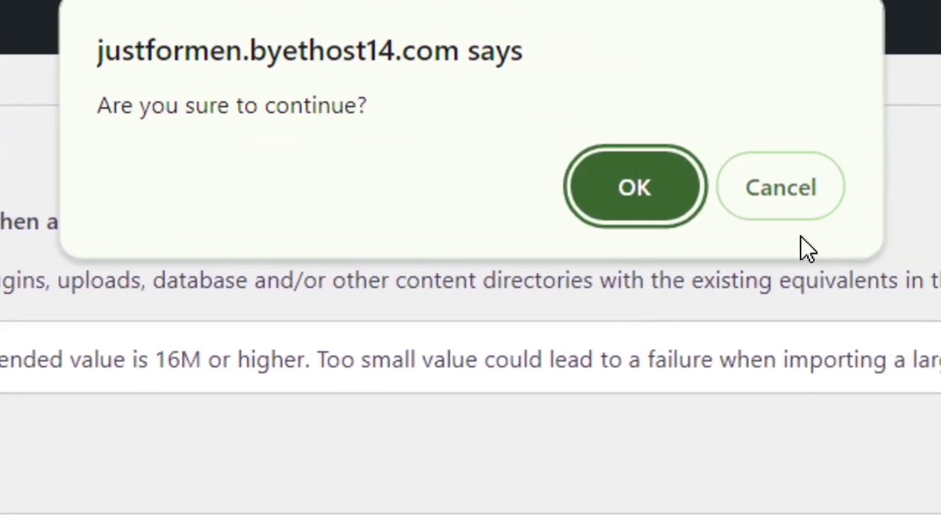
click(637, 201)
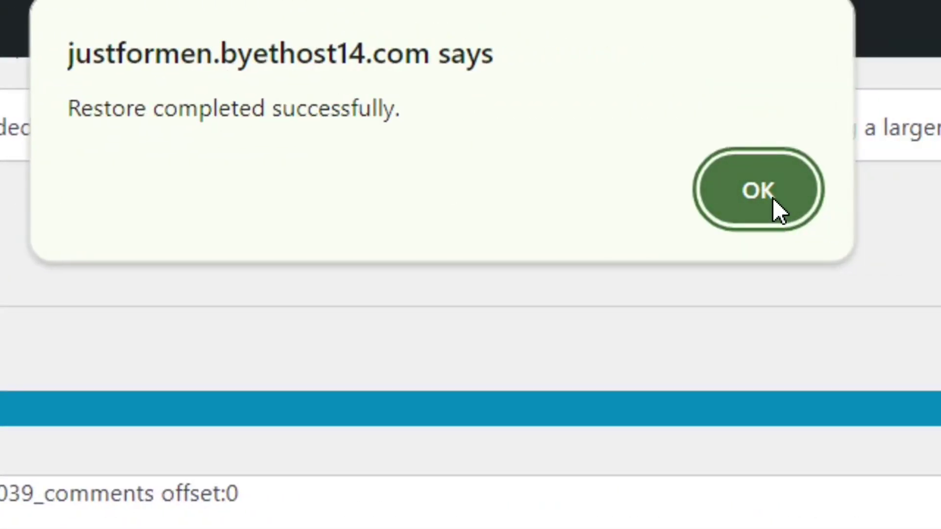
click(779, 210)
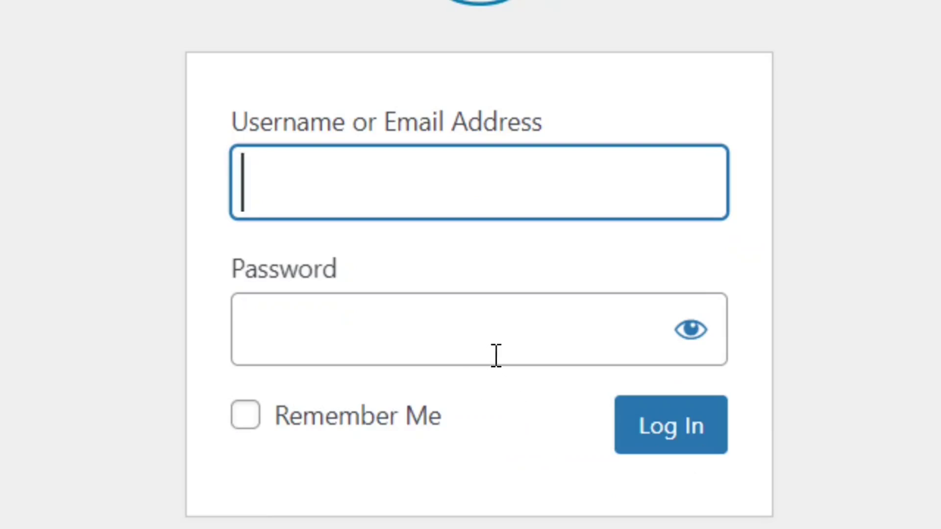
Step: Log in with the original site credentials and open the live Best Hotel In Nepal homepage
key(Tab)
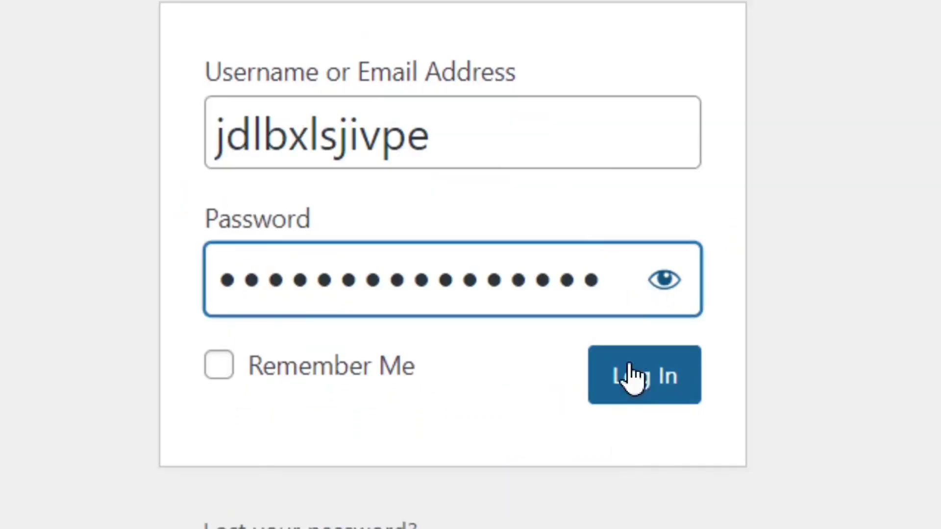
click(653, 388)
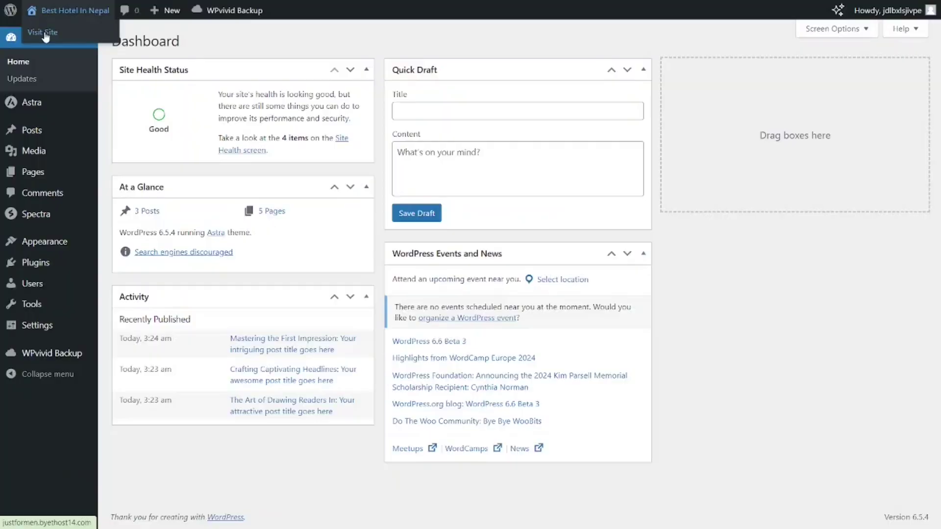
click(120, 99)
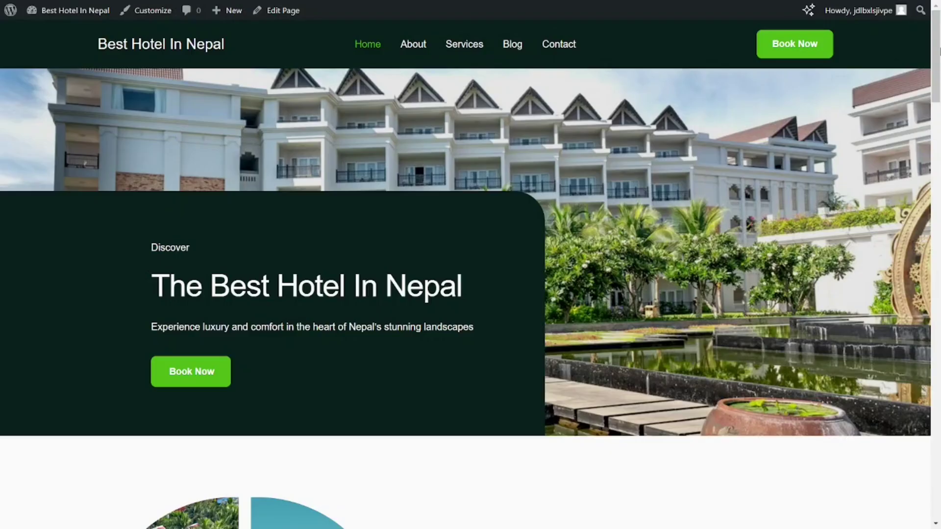
scroll(471, 269, down, 2)
scroll(471, 274, down, 8)
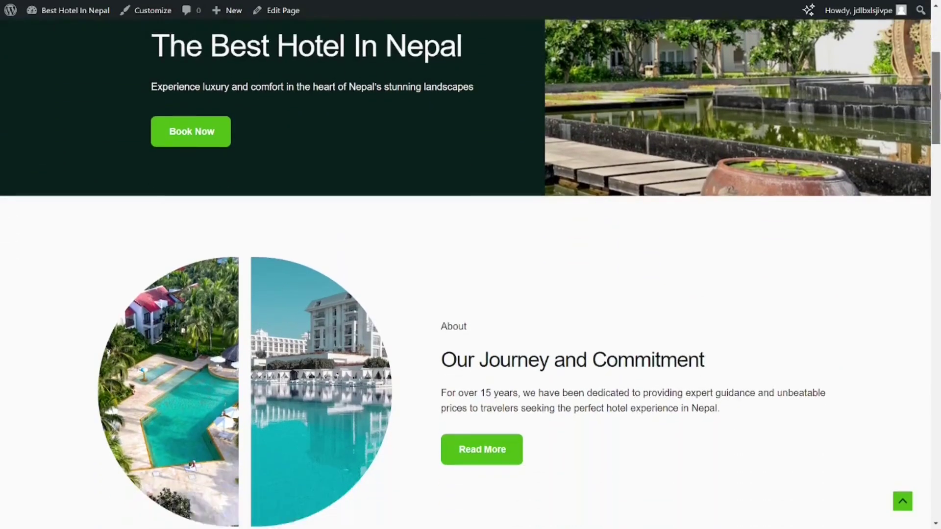
scroll(471, 274, down, 9)
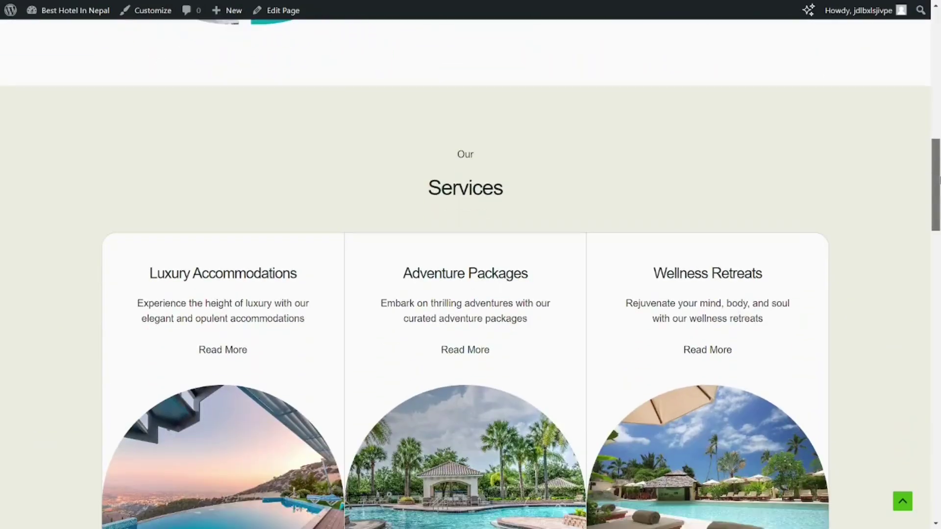
scroll(471, 274, down, 10)
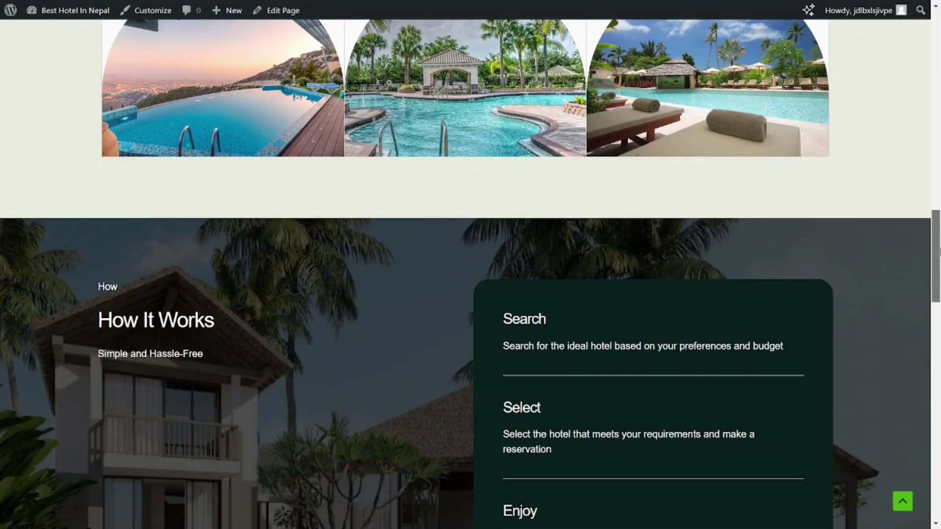
scroll(470, 275, down, 11)
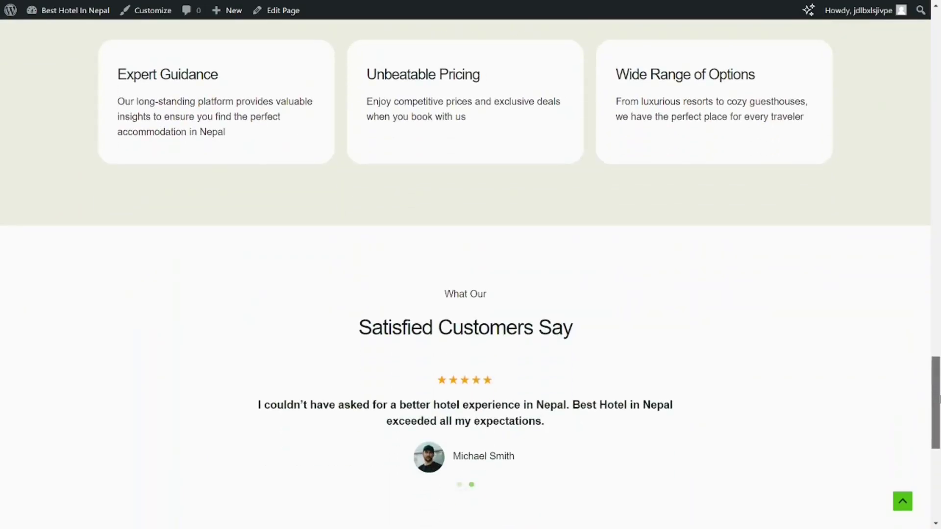
scroll(470, 274, down, 5)
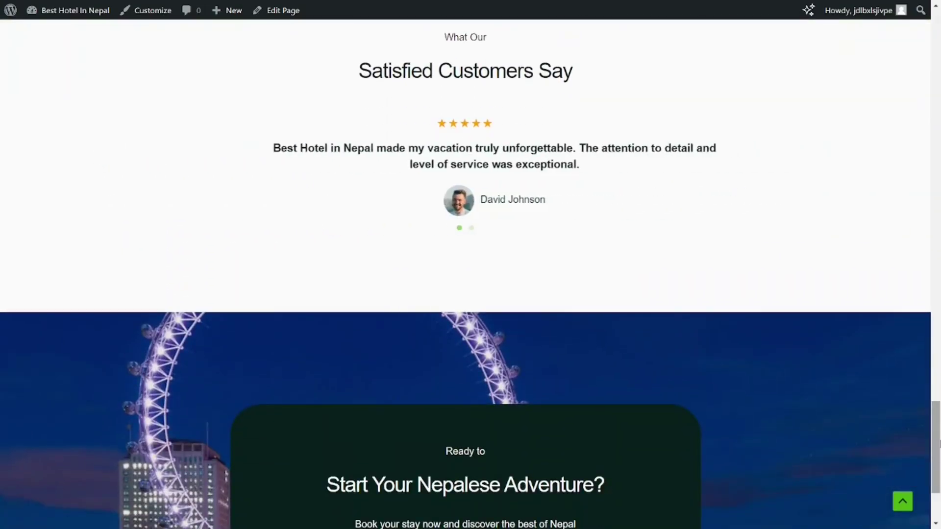